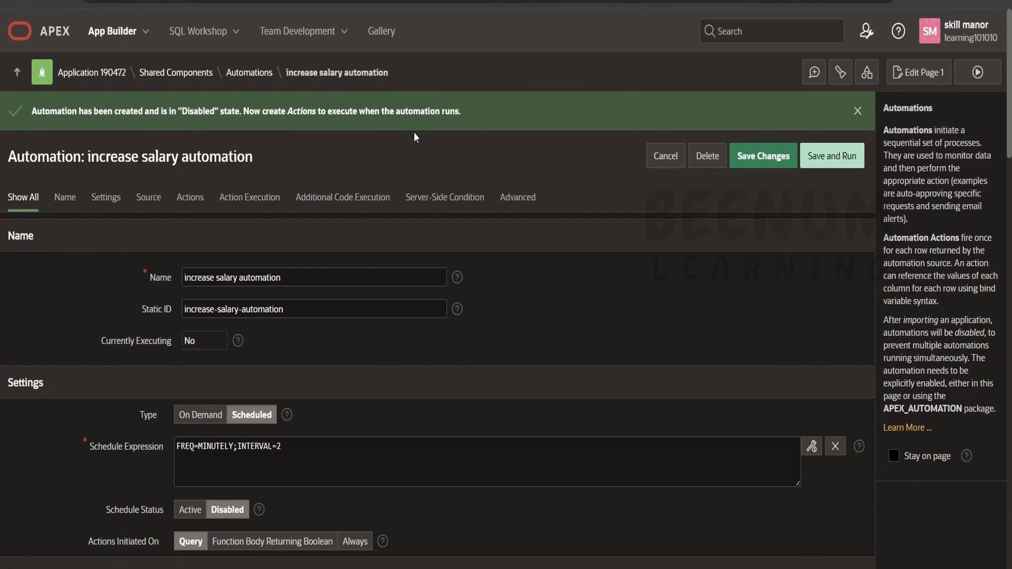
- Set the schedule status of the increase salary automation to Active
scroll(454, 330, down, 2)
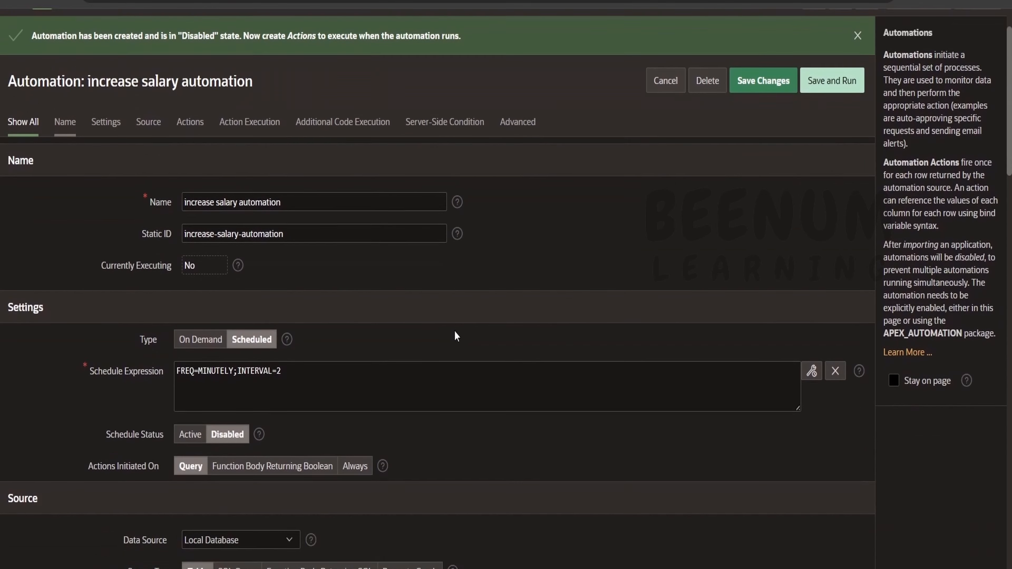
click(190, 436)
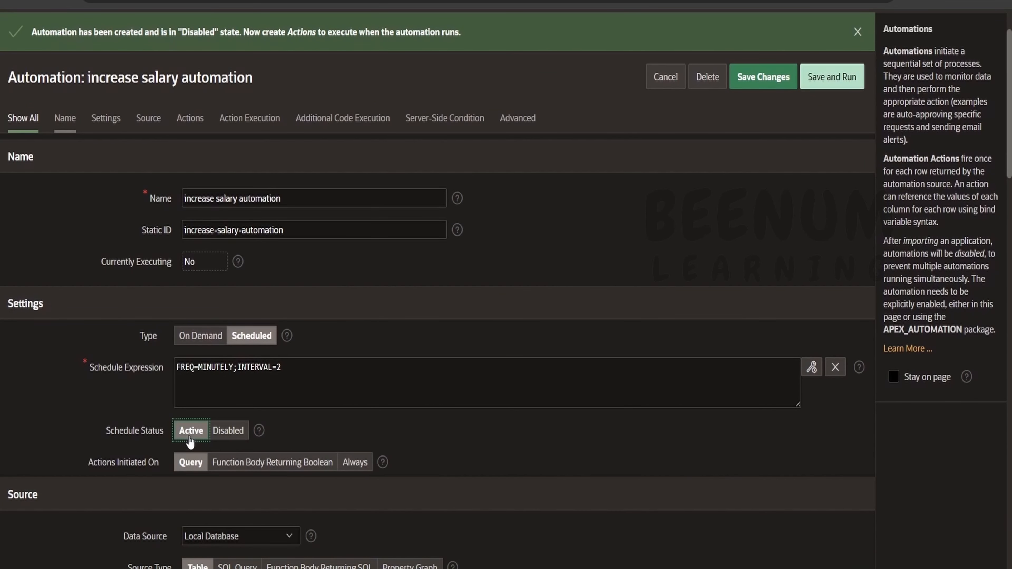
scroll(190, 439, up, 2)
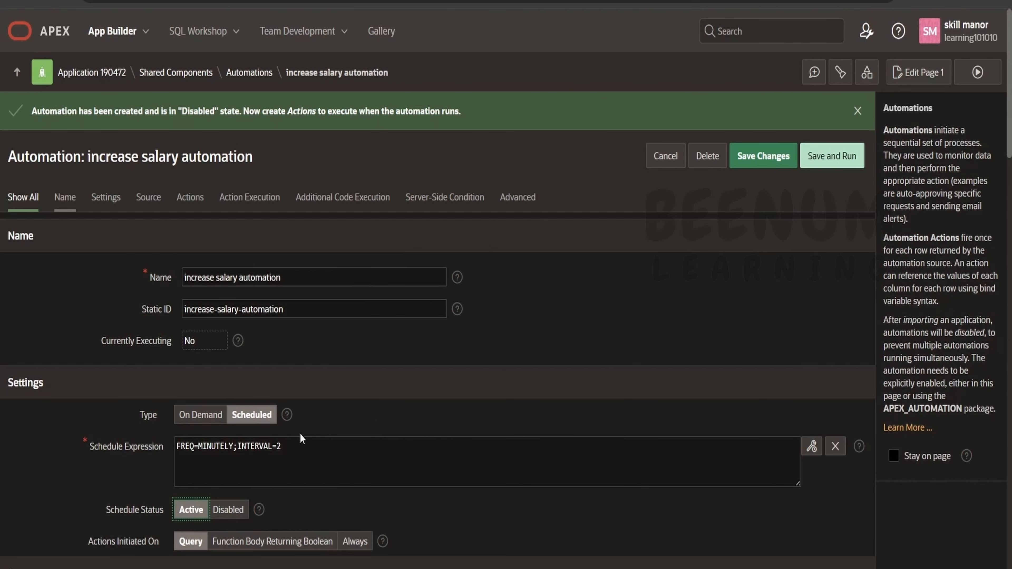
- Examine the schedule expression's interval and the Interval Builder options, closing the builder without setting an interval
drag(303, 442, 244, 442)
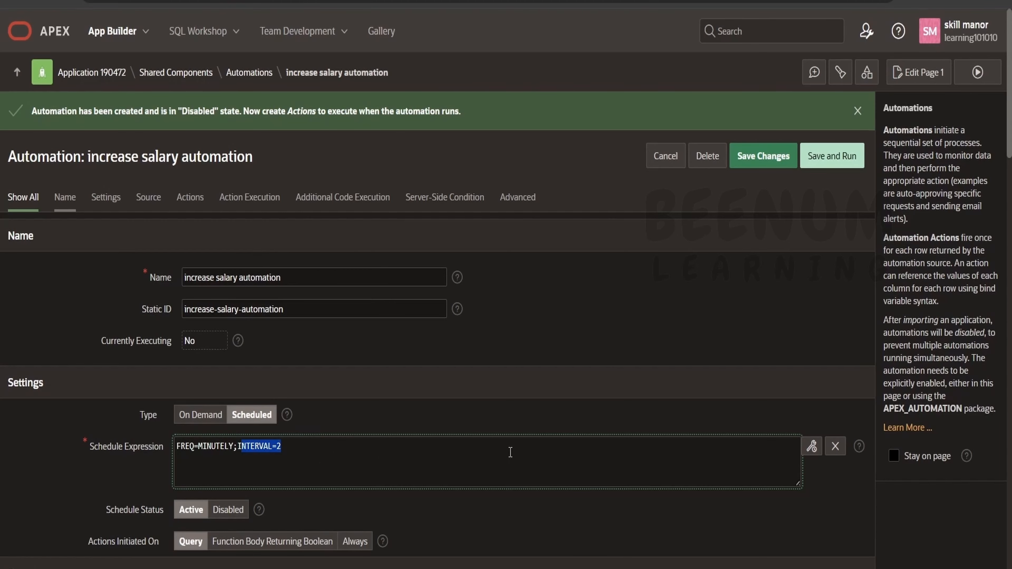
click(811, 446)
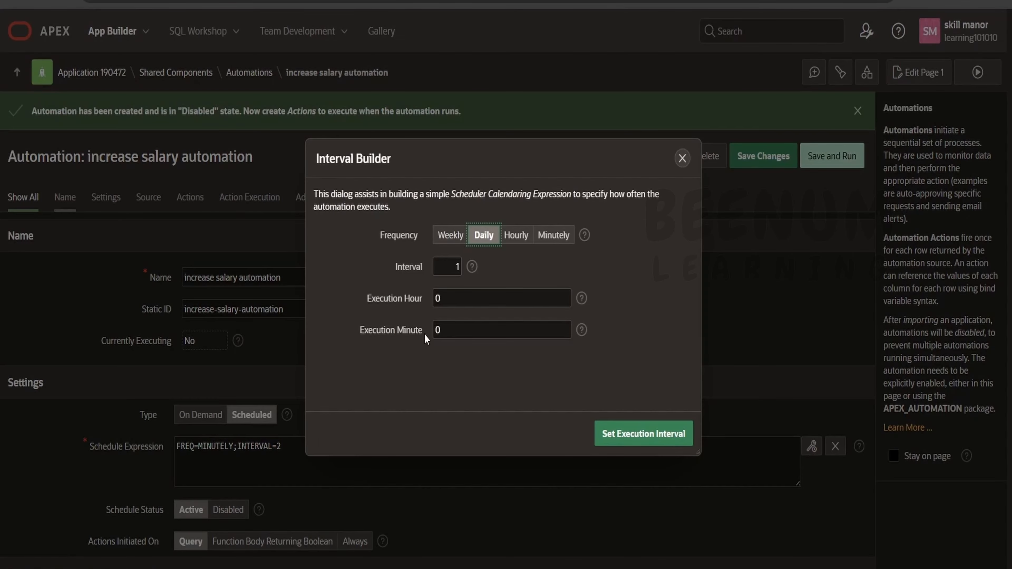
click(682, 158)
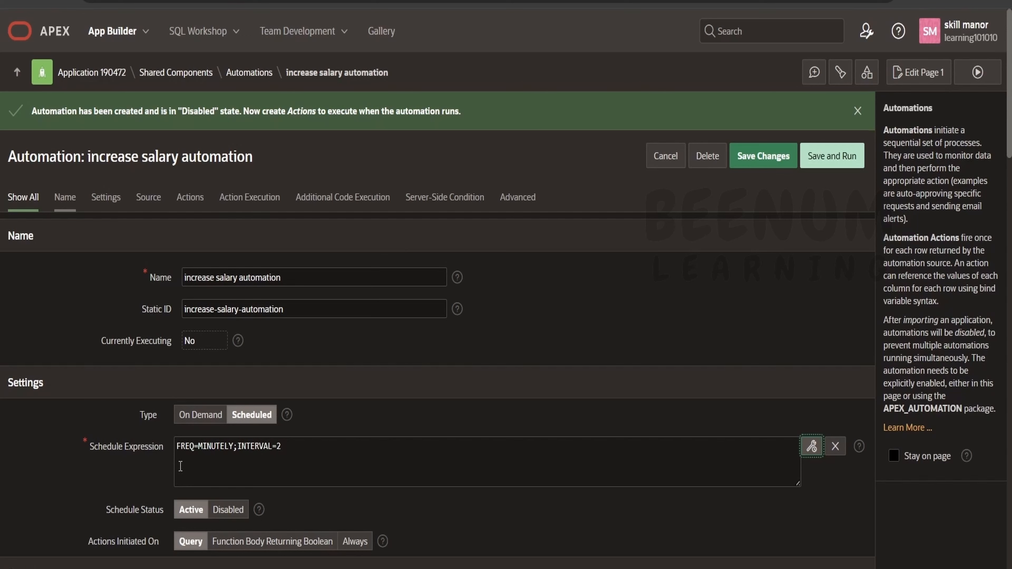
- Open the automation's existing action, New Action, for editing
scroll(369, 441, down, 4)
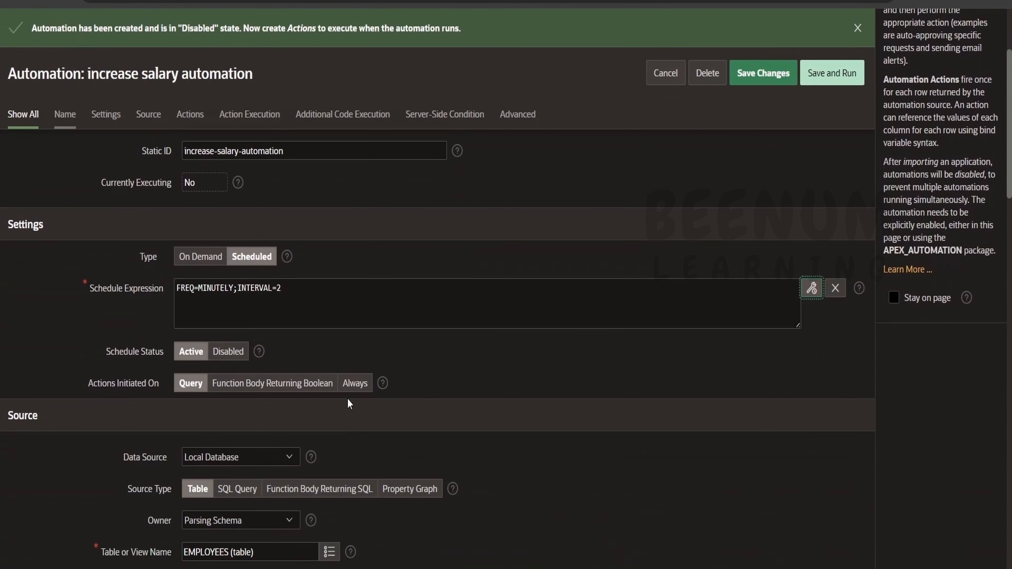
scroll(356, 287, down, 4)
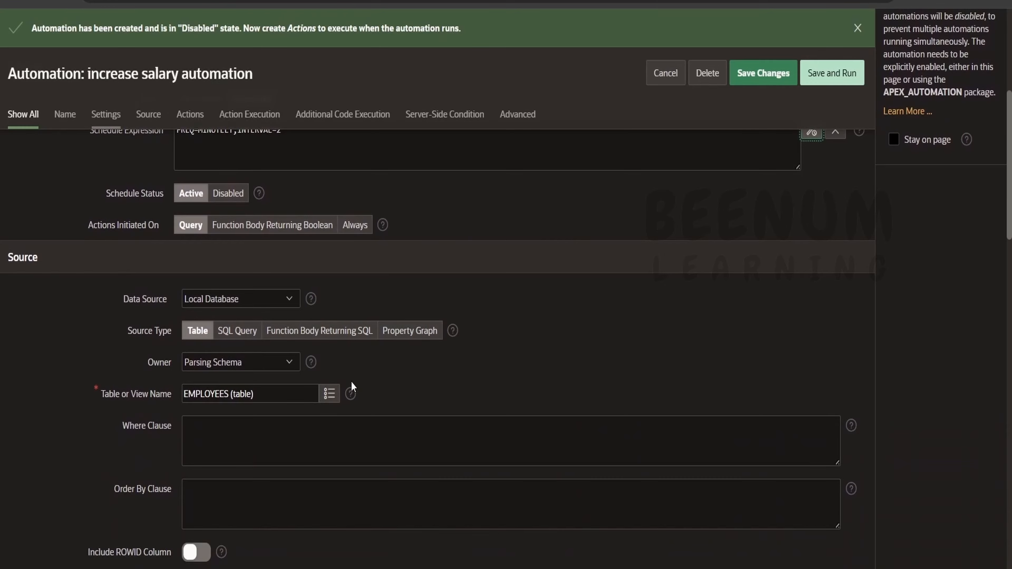
scroll(349, 394, down, 4)
scroll(346, 407, down, 2)
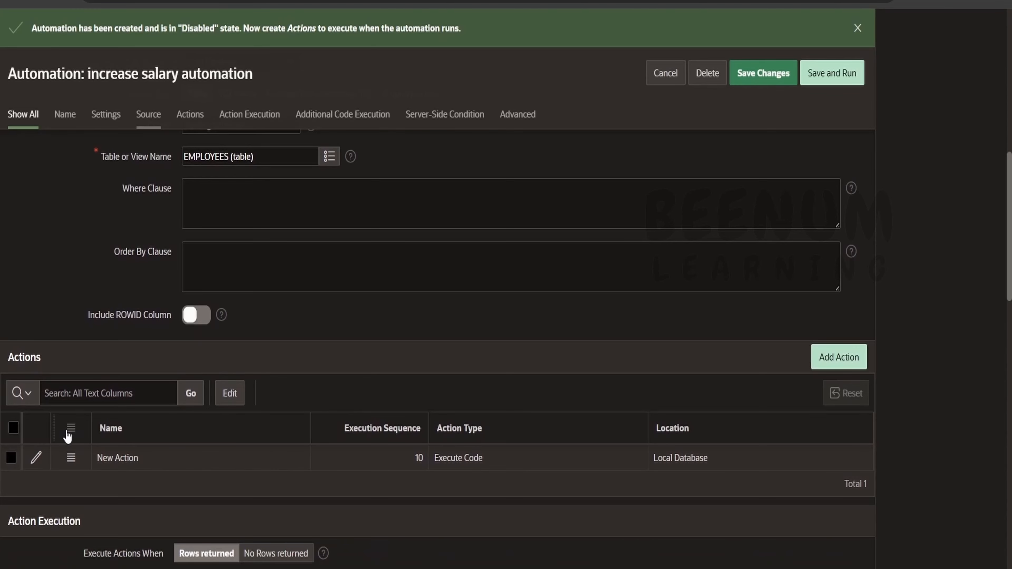
click(37, 458)
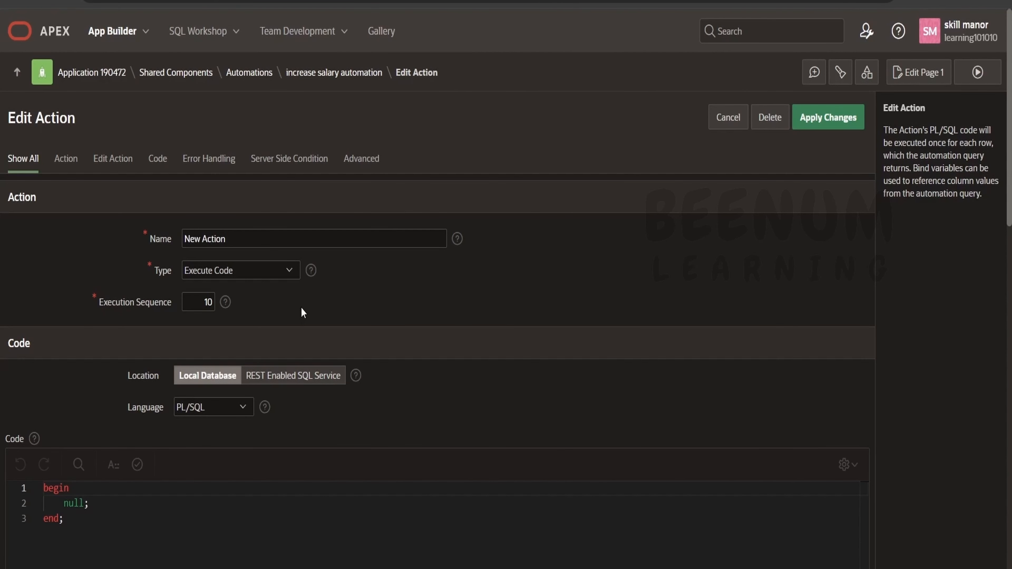
- Rename the action to "Salary increase"
scroll(302, 275, down, 2)
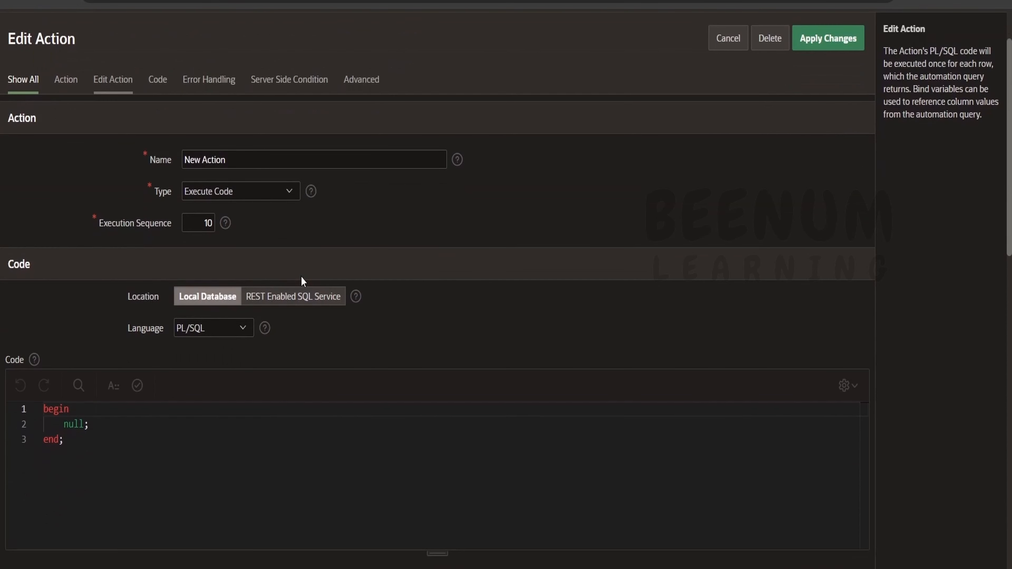
scroll(301, 276, up, 2)
drag(239, 240, 57, 204)
text(Sa)
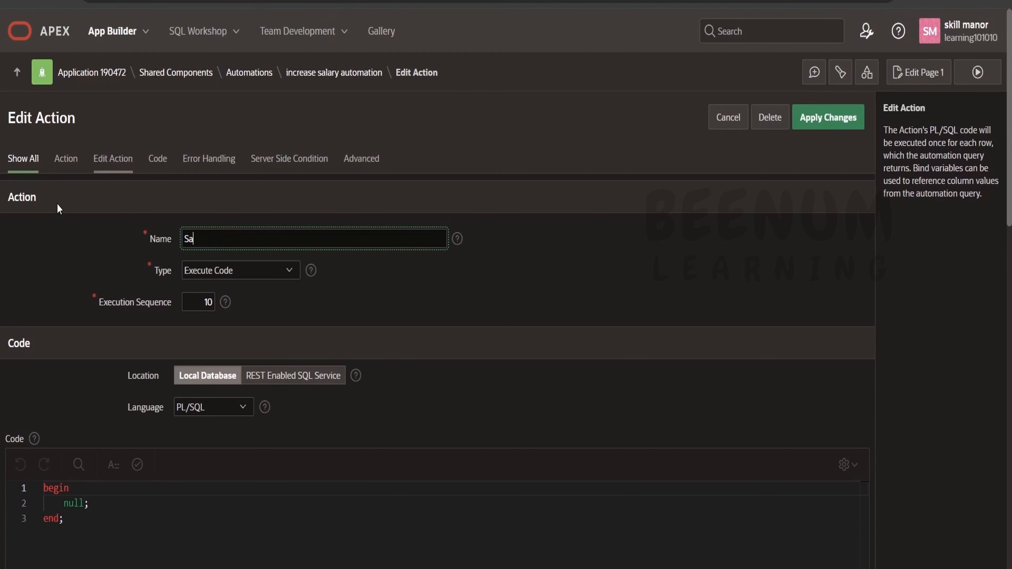
text(k)
text(lary increase)
- Switch to VS Code and copy the UPDATE employees and apex_automation.log_info statements inside the begin/end block of test01.sql
scroll(296, 301, down, 2)
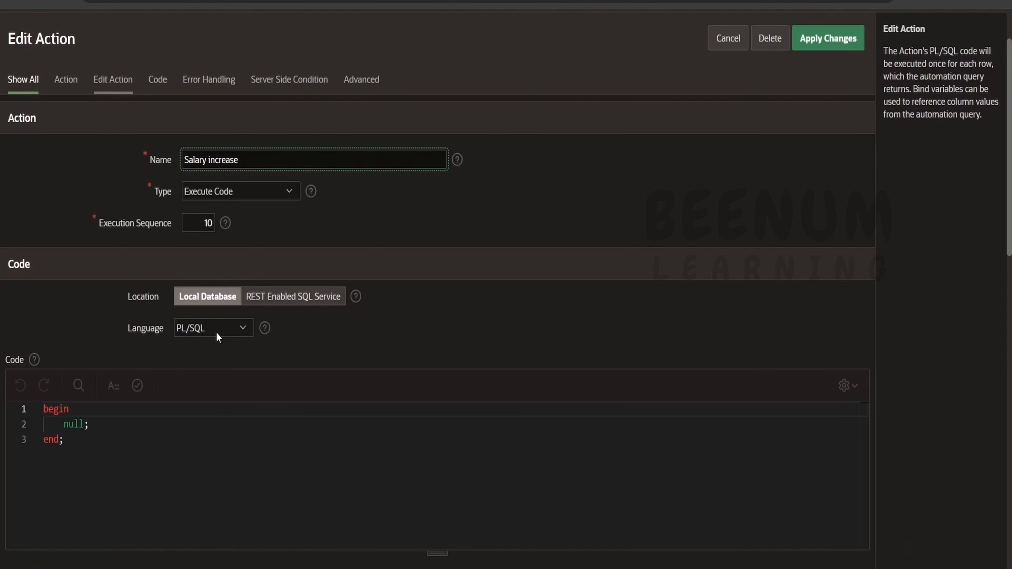
click(546, 568)
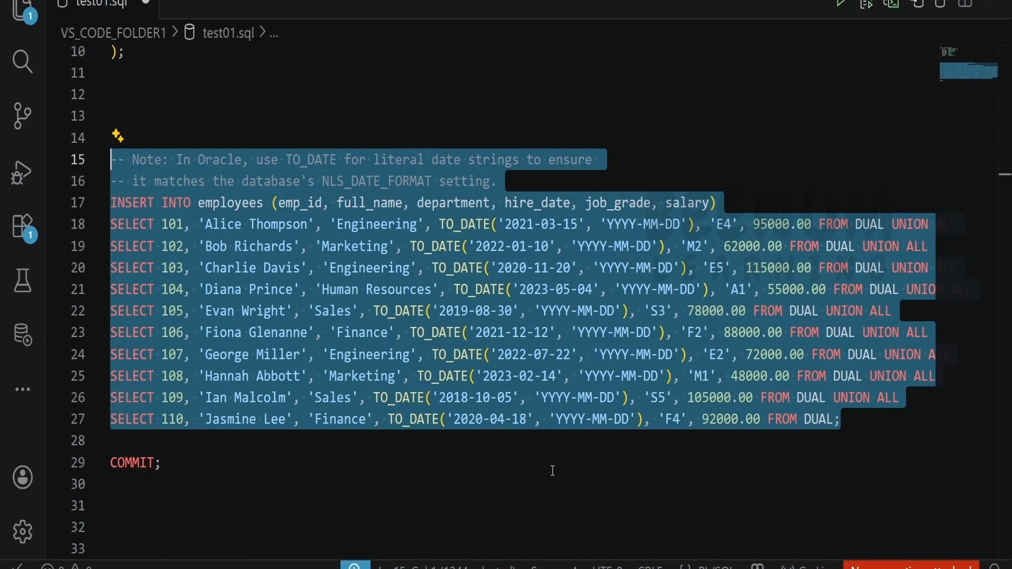
scroll(552, 471, down, 6)
scroll(456, 314, up, 8)
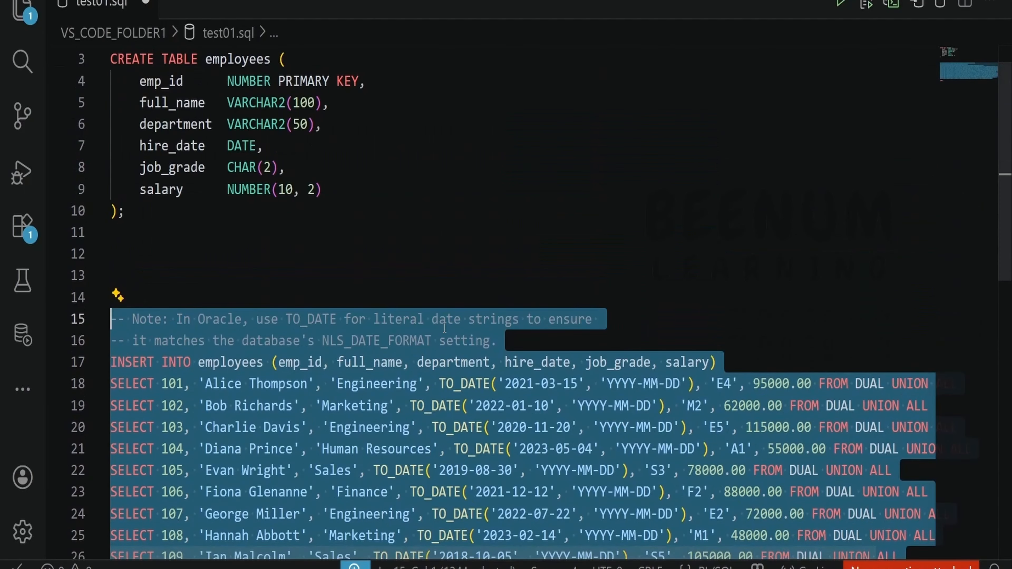
scroll(494, 351, down, 4)
scroll(537, 372, down, 3)
click(226, 396)
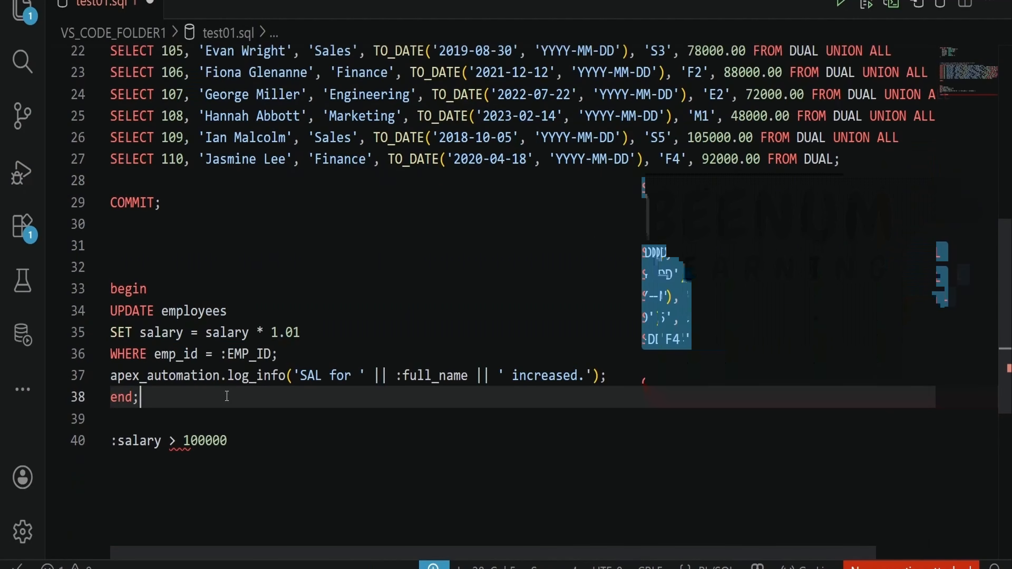
key(Return)
click(226, 396)
drag(650, 382, 109, 316)
key(ctrl+c)
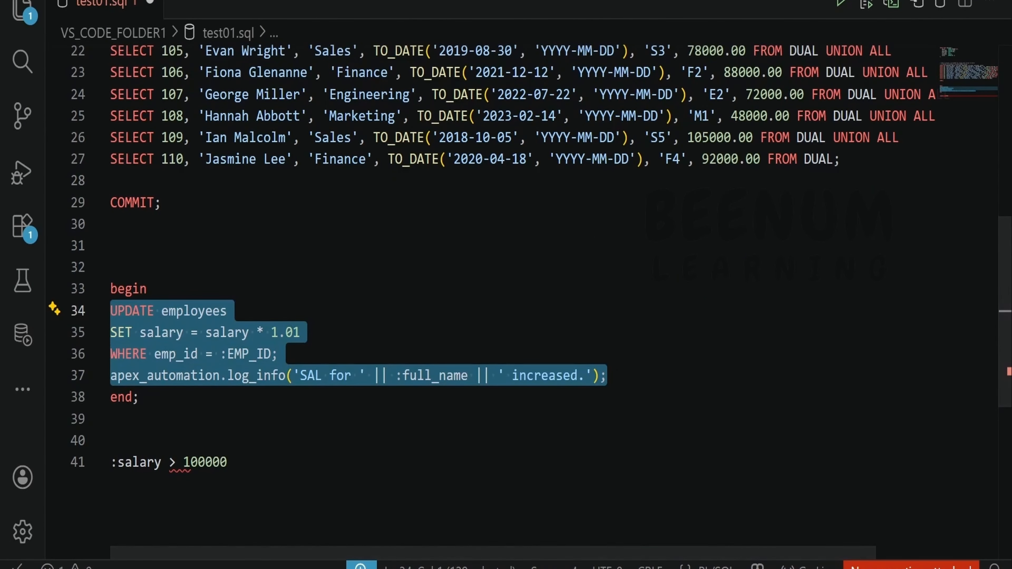
- Back in APEX, replace null; in the action's PL/SQL code with the copied statements, indent them, and add a blank line after the UPDATE
key(alt+Tab)
drag(95, 425, 64, 426)
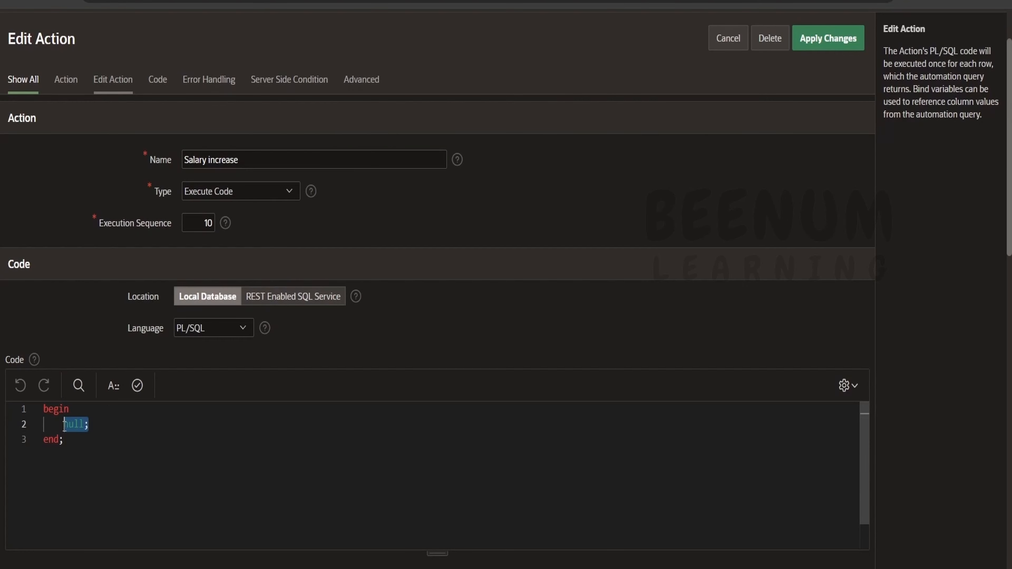
key(ctrl+v)
drag(446, 470, 2, 437)
key(Tab)
click(187, 454)
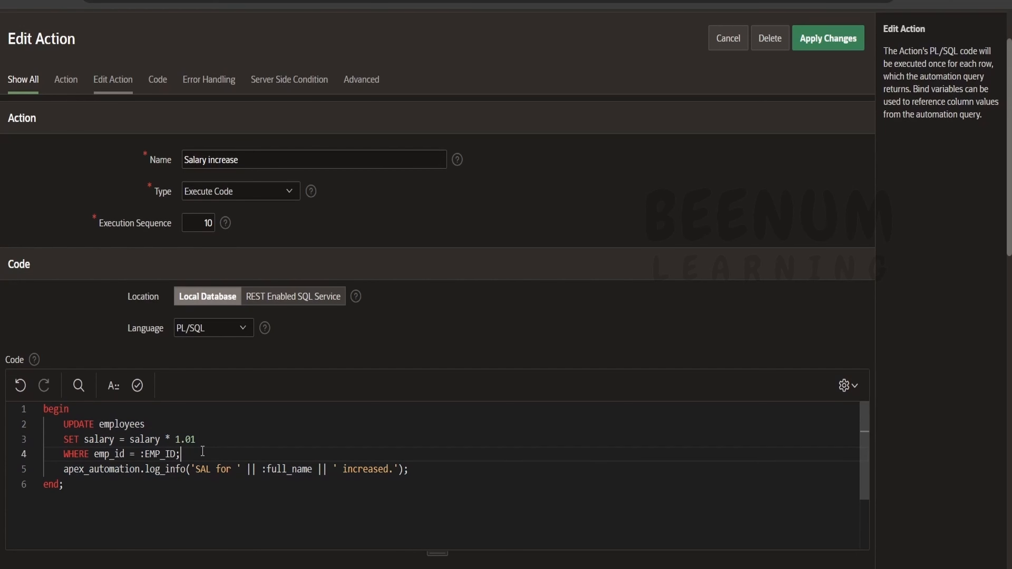
key(Return)
- Check the employees table named in the code and its SALARY column against the SQL Commands query results
click(127, 423)
double_click(127, 424)
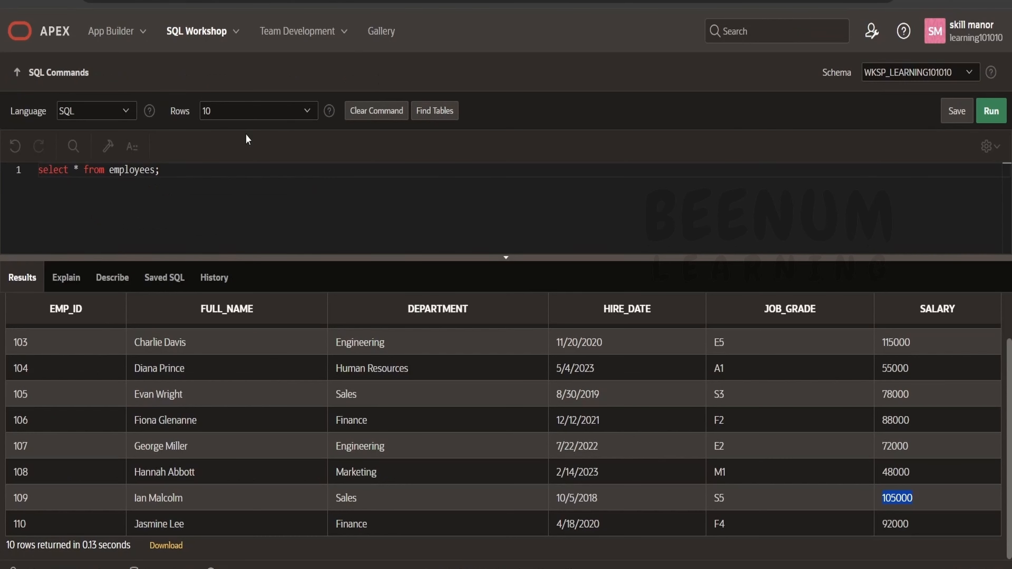
click(125, 169)
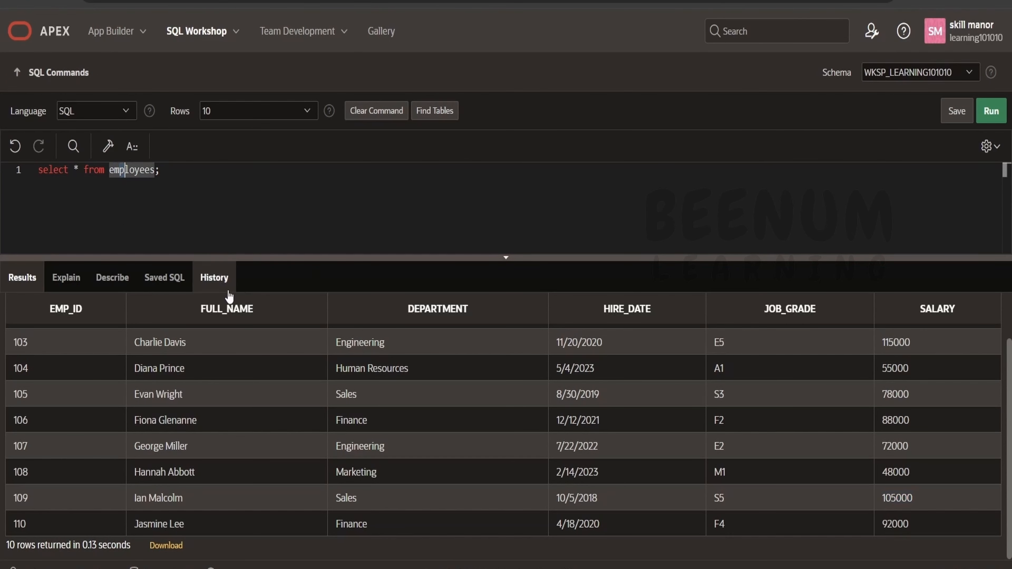
double_click(938, 311)
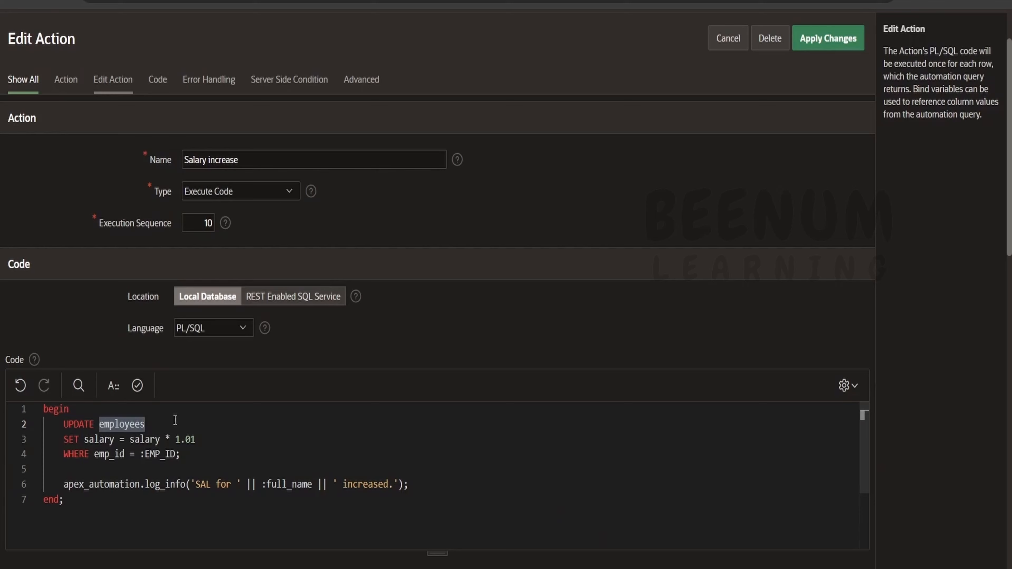
- Examine the action code's 1.01 salary multiplier, the emp_id = :EMP_ID filter and the log_info message line
click(177, 440)
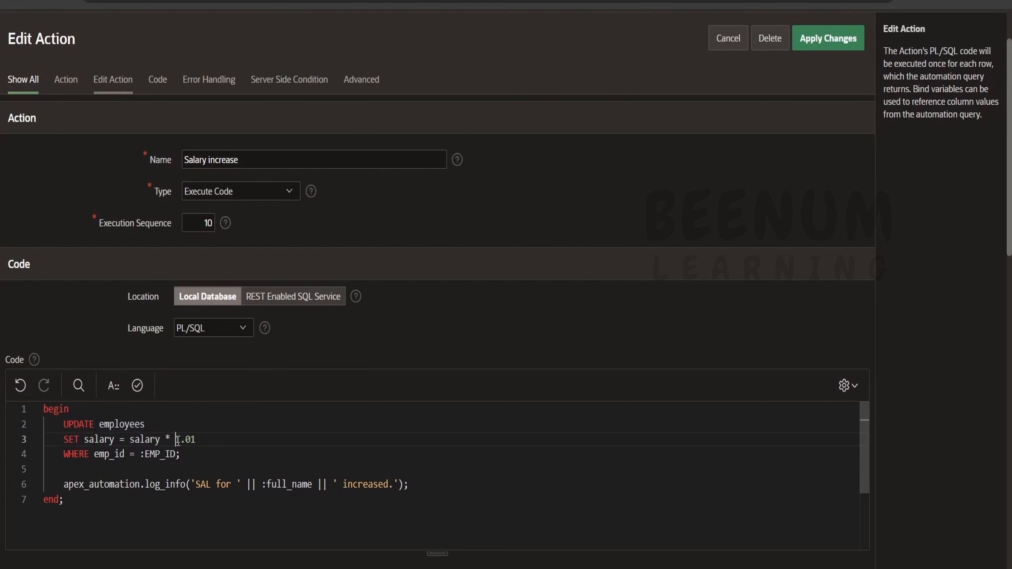
drag(177, 440, 196, 440)
drag(94, 454, 181, 454)
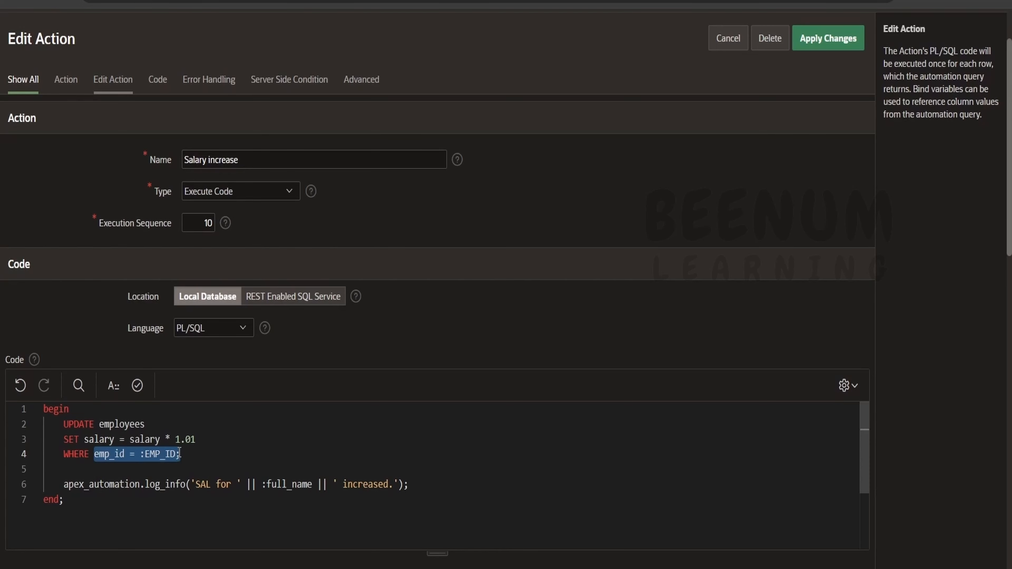
drag(60, 485, 424, 485)
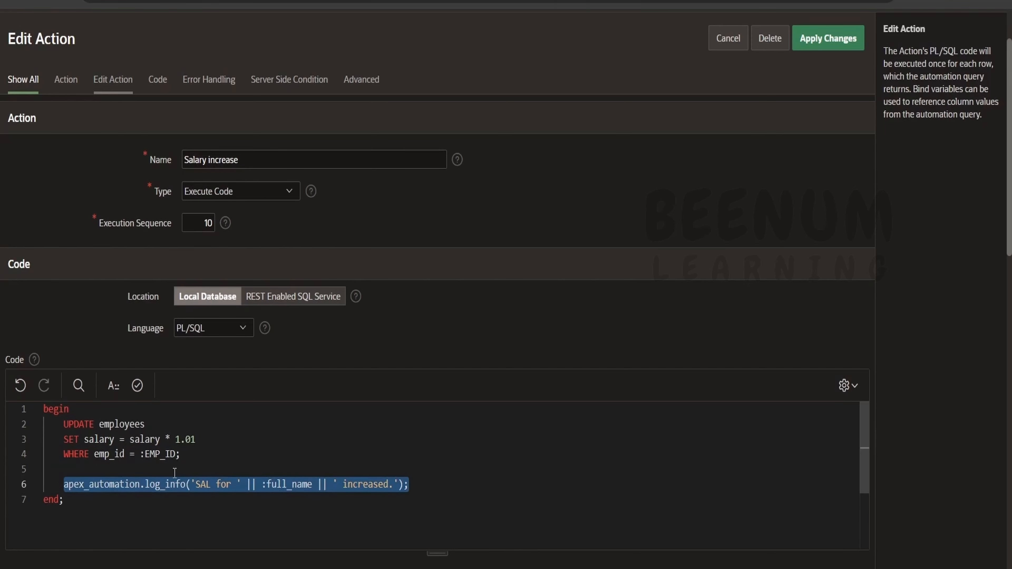
scroll(515, 477, down, 3)
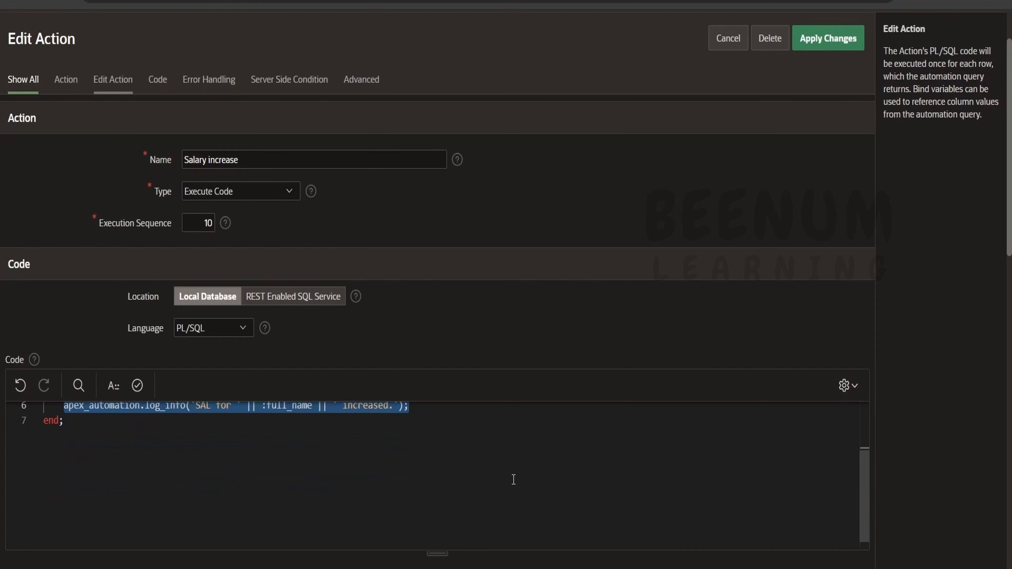
scroll(515, 477, up, 4)
scroll(502, 365, down, 1)
scroll(502, 361, down, 2)
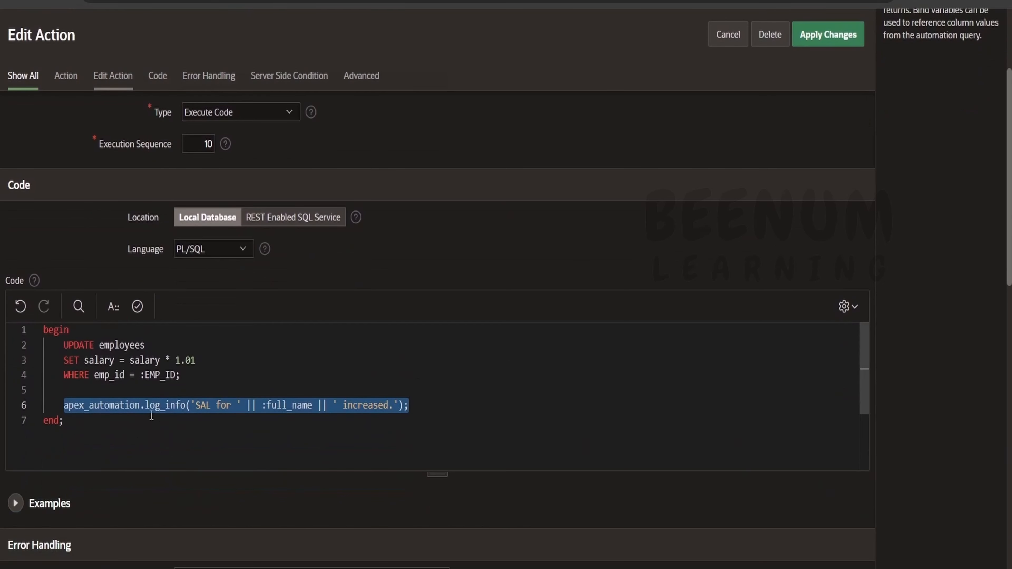
drag(195, 384, 31, 343)
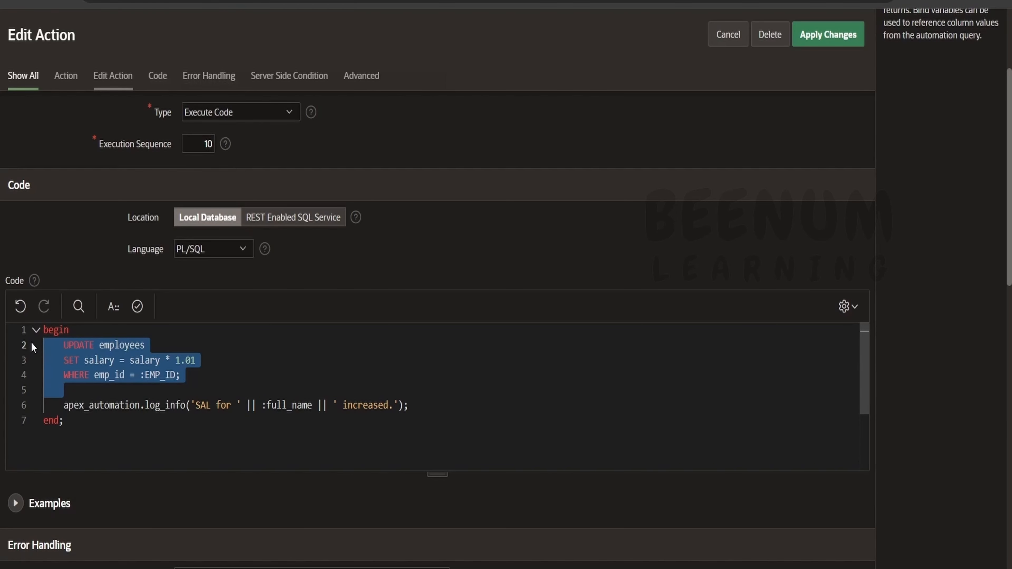
scroll(36, 352, down, 1)
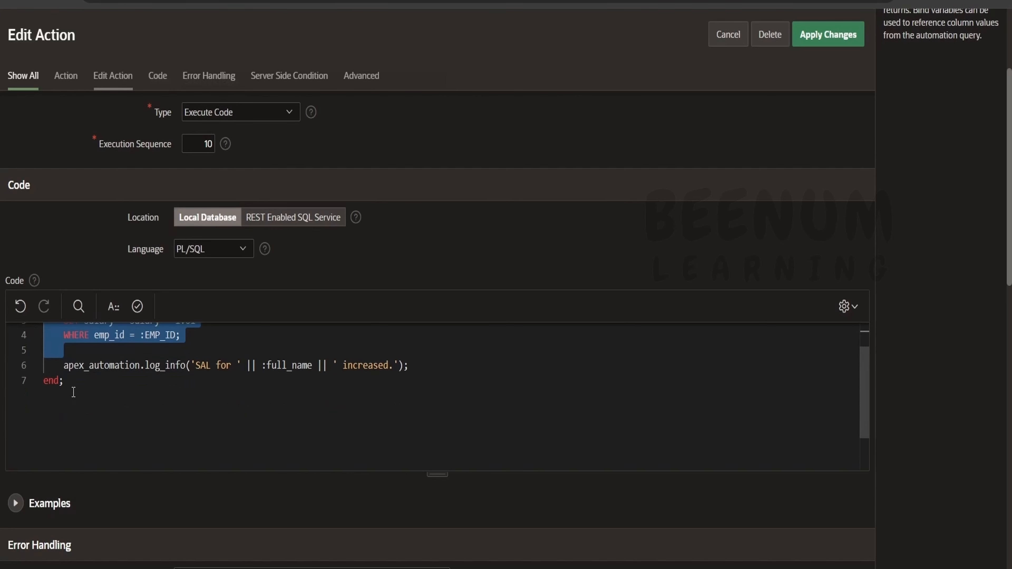
- Set the action's server-side condition type to Rows returned and place the cursor in Expression 1
scroll(100, 481, down, 4)
scroll(131, 403, down, 5)
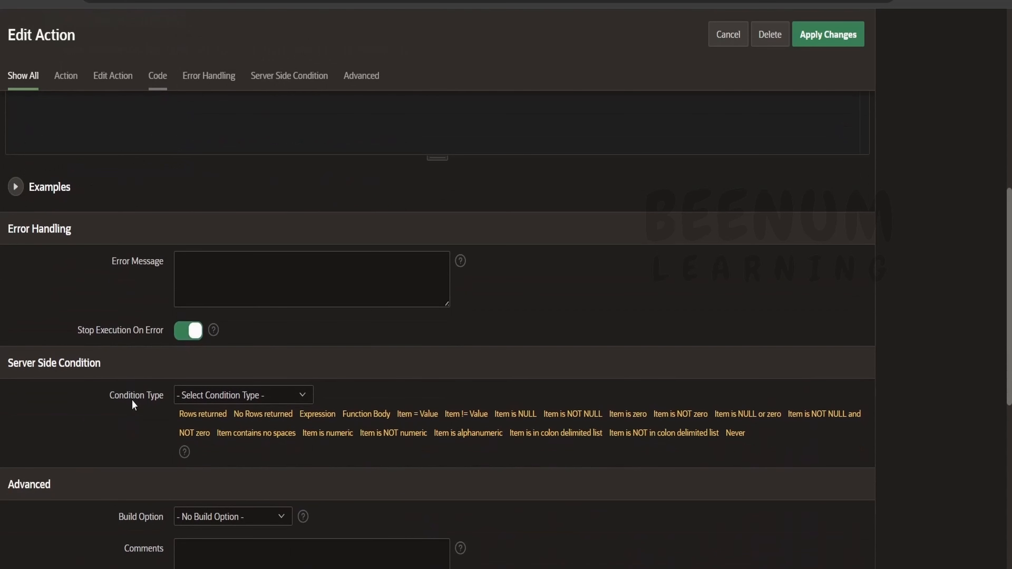
click(189, 315)
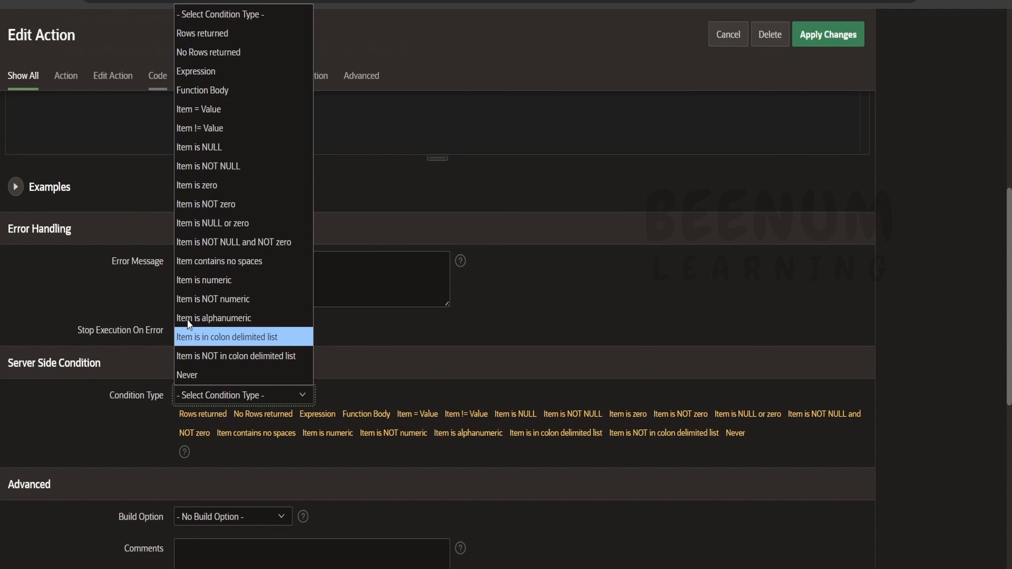
click(202, 33)
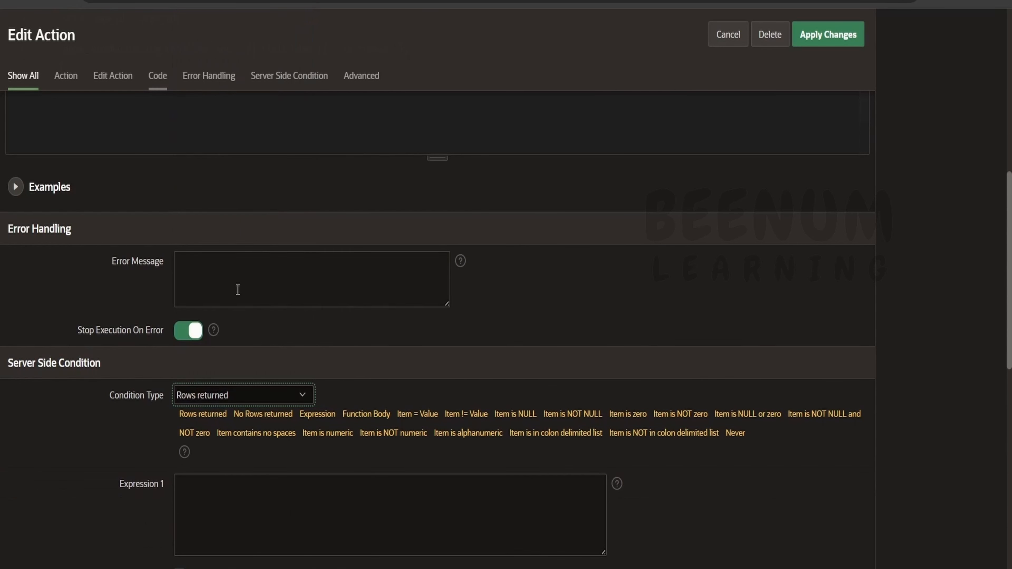
click(217, 527)
scroll(220, 518, down, 2)
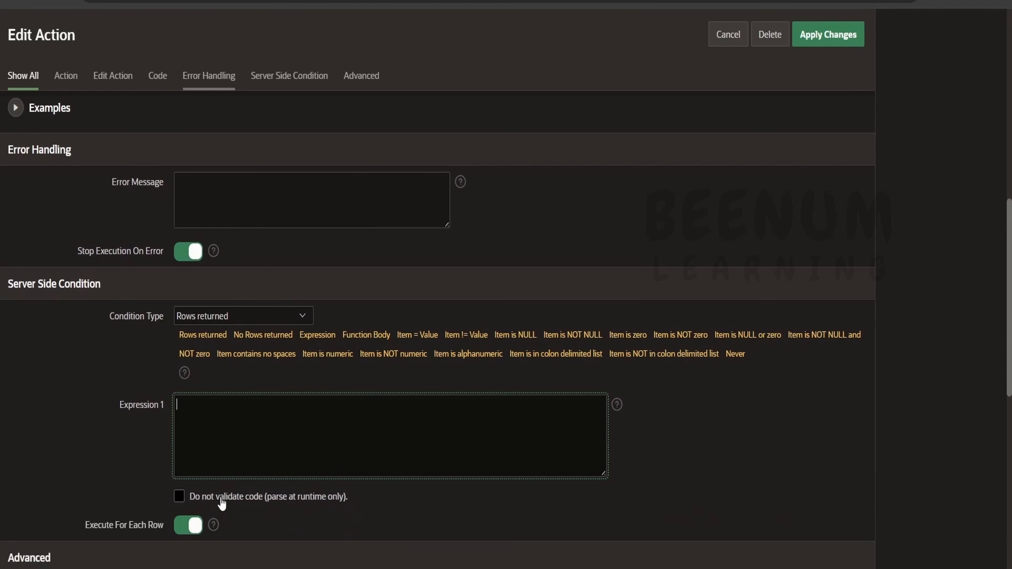
- Copy the condition :salary > 100000 from test01.sql in VS Code and return to the action's server-side condition in APEX
key(alt+Tab)
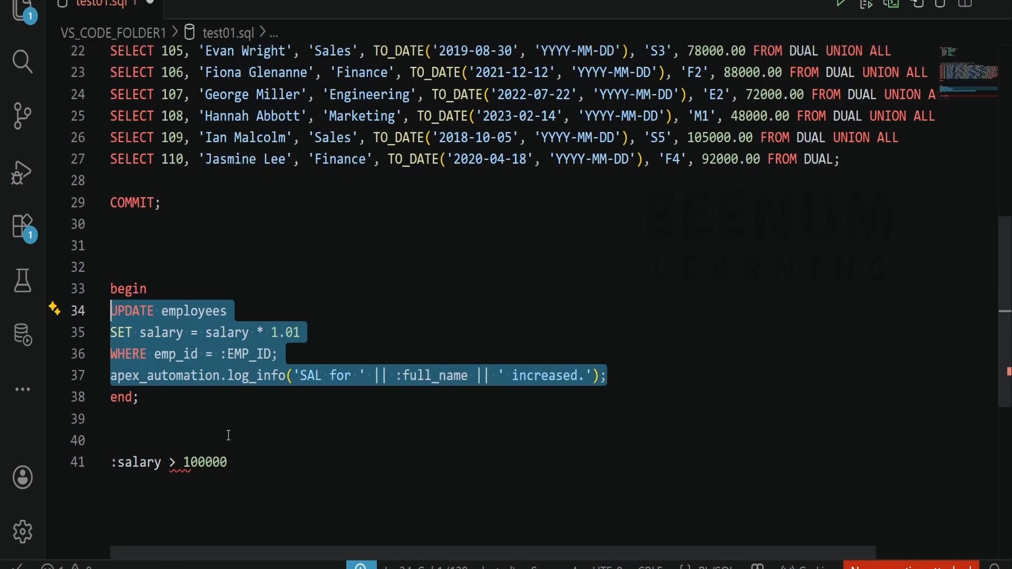
drag(227, 462, 103, 457)
key(alt+Tab)
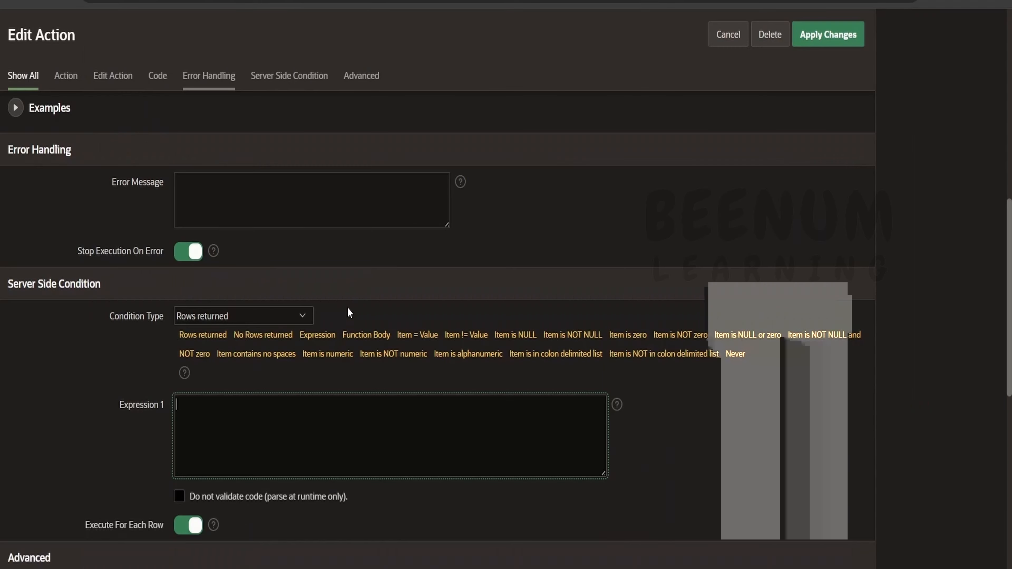
- Enter :salary > 100000 as Expression 1 of the server-side condition and try to apply the action's changes
text(:salary > 100000)
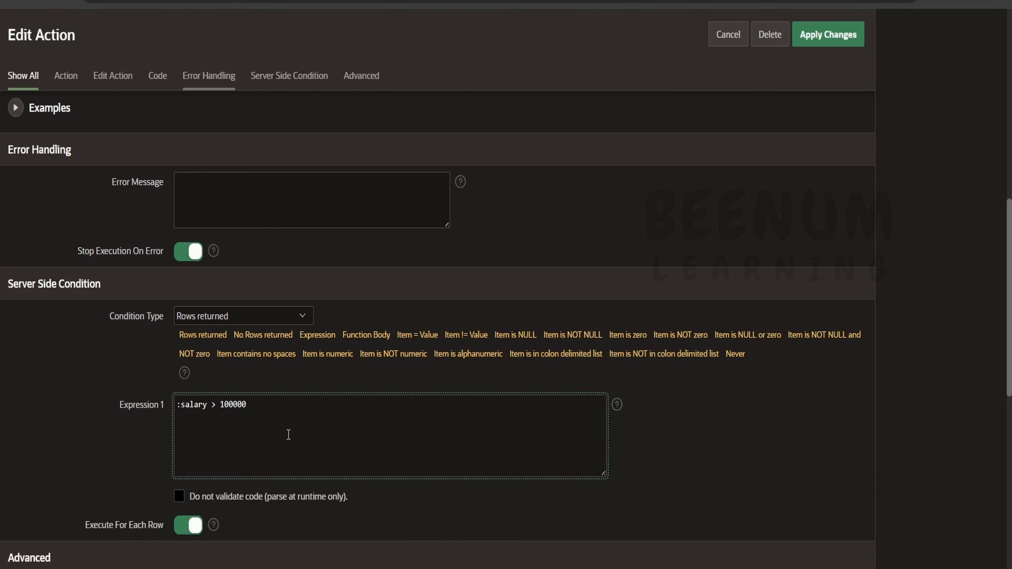
scroll(294, 435, up, 15)
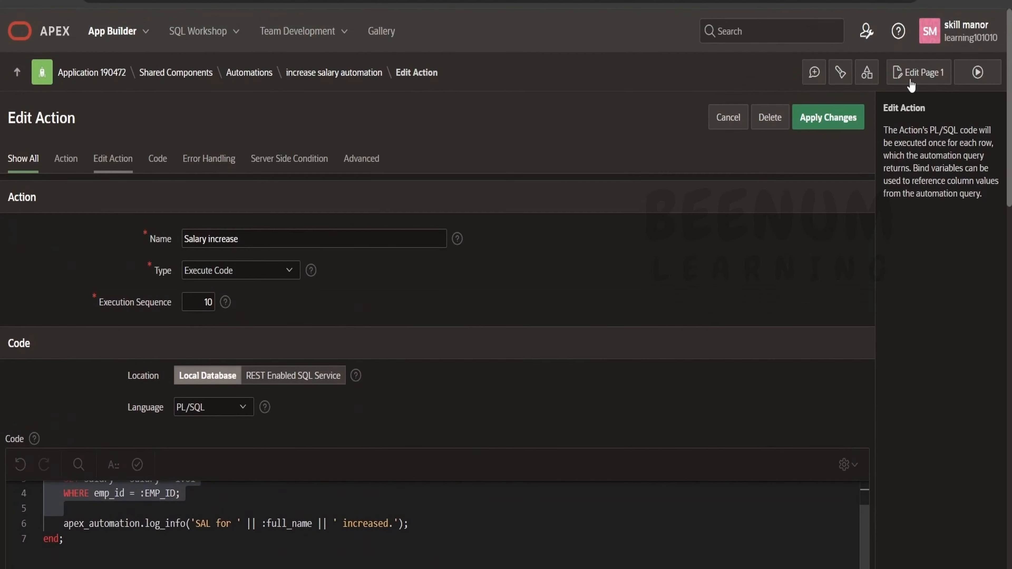
click(828, 120)
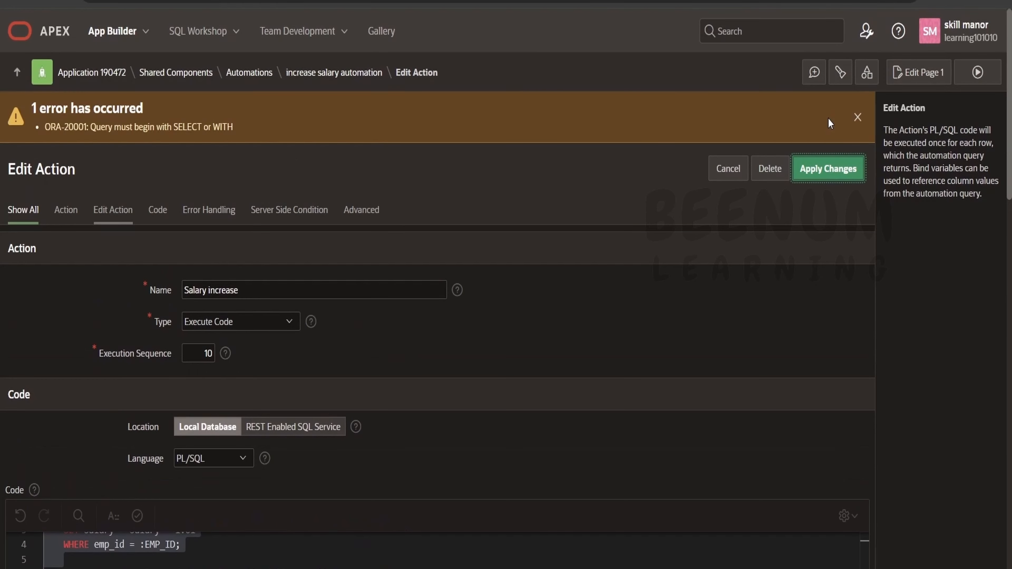
- Change the action's server-side condition type to Expression, keeping PL/SQL as the language, and apply the changes
scroll(588, 326, down, 5)
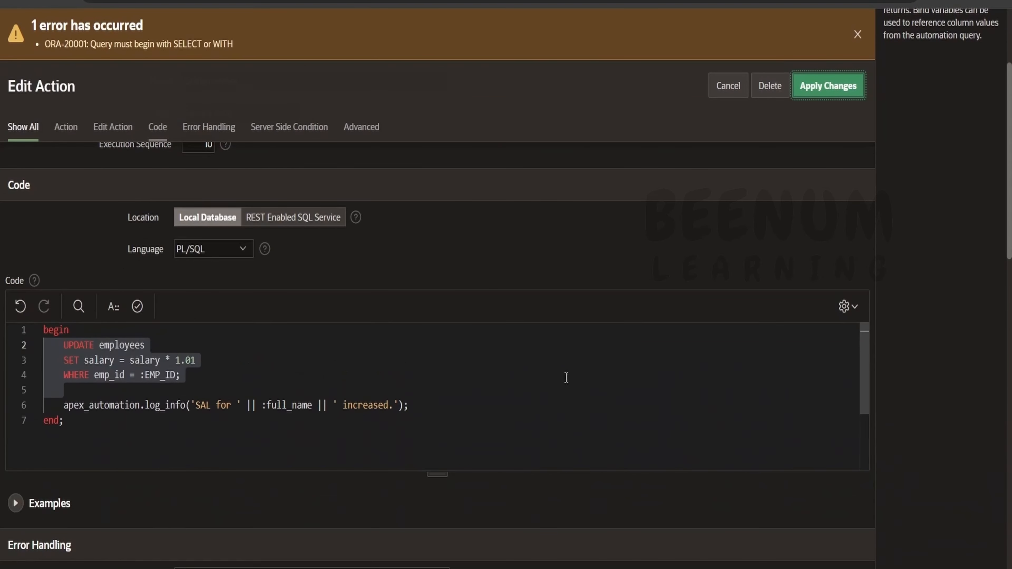
click(289, 127)
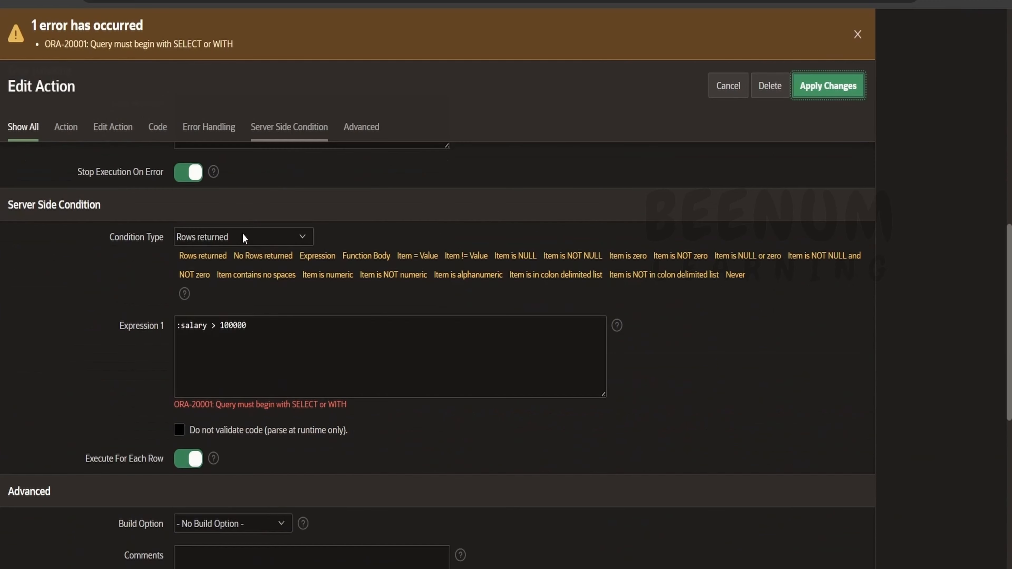
click(243, 237)
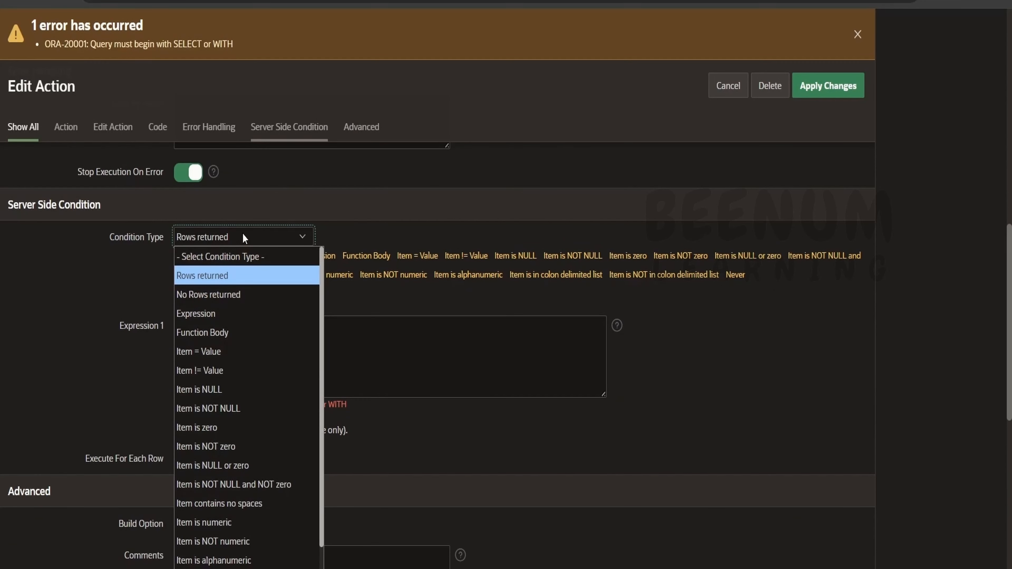
click(210, 315)
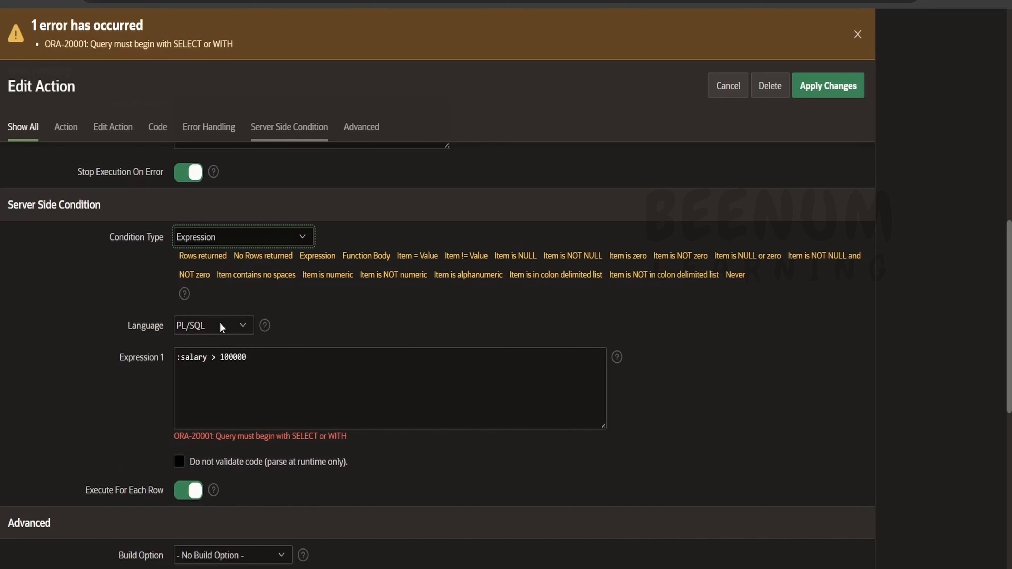
scroll(306, 320, down, 4)
scroll(350, 320, up, 9)
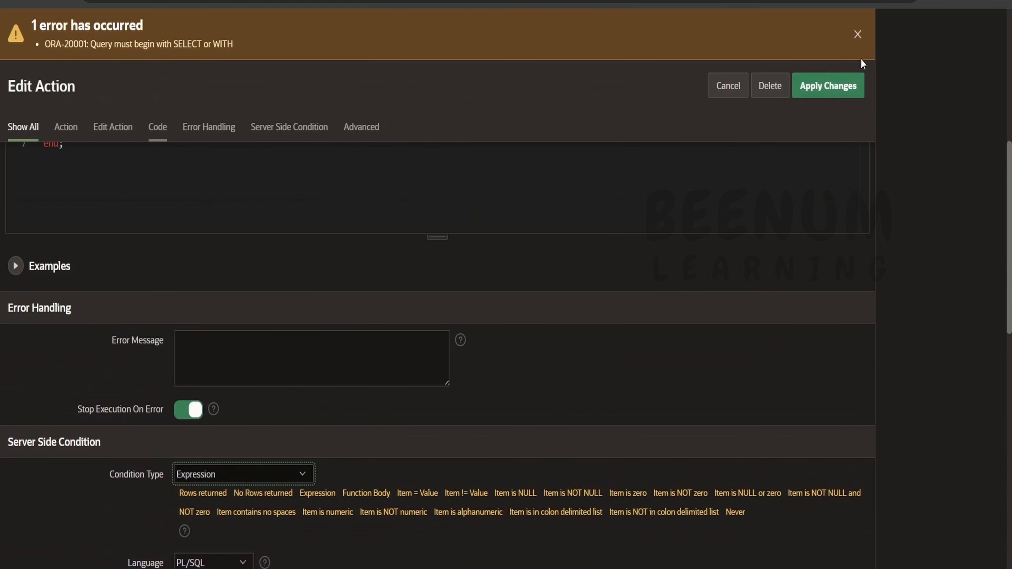
click(842, 86)
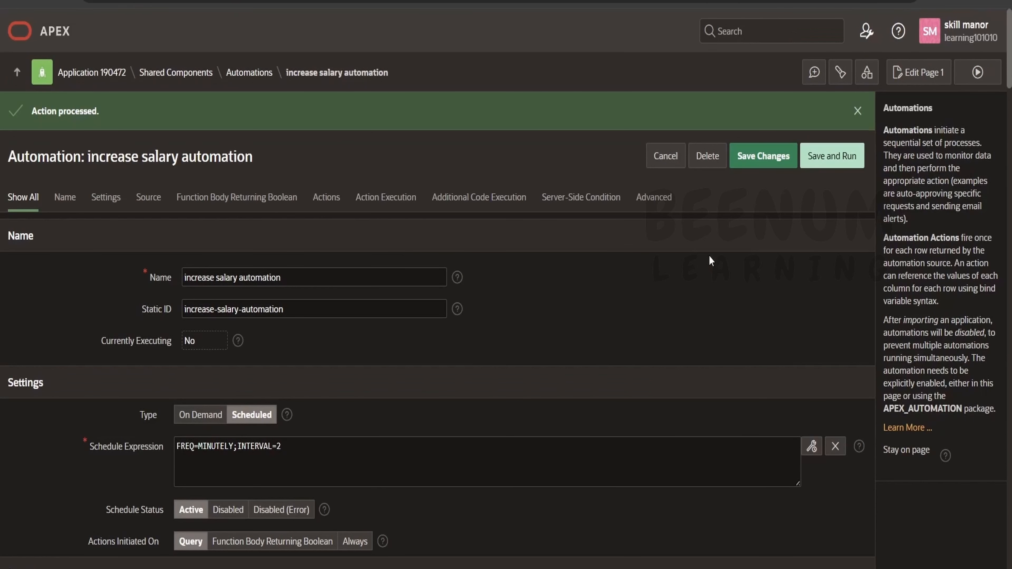
- Review the automation's actions, action execution, additional code and server-side condition settings
scroll(226, 447, down, 15)
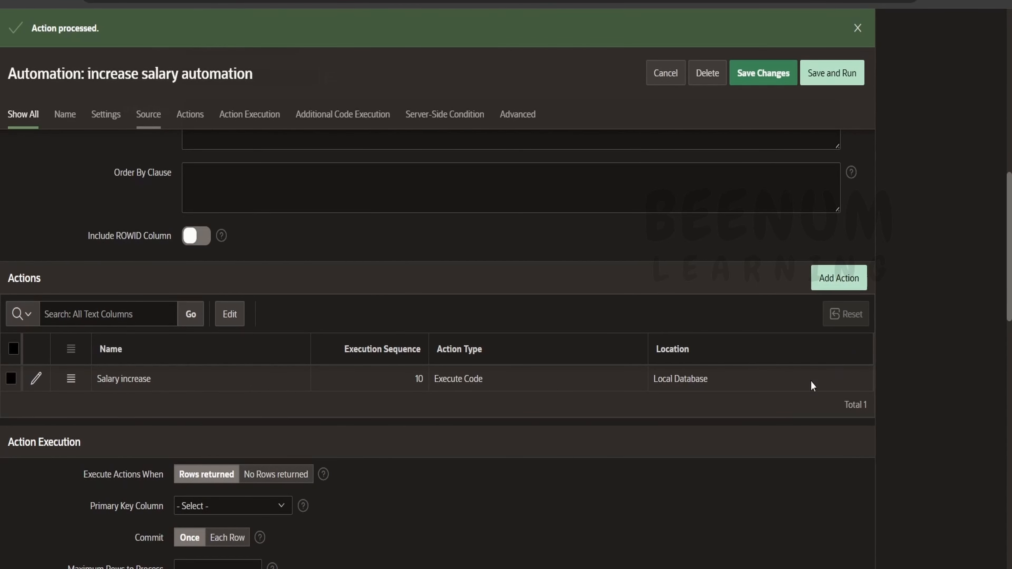
scroll(624, 327, up, 3)
scroll(624, 327, down, 9)
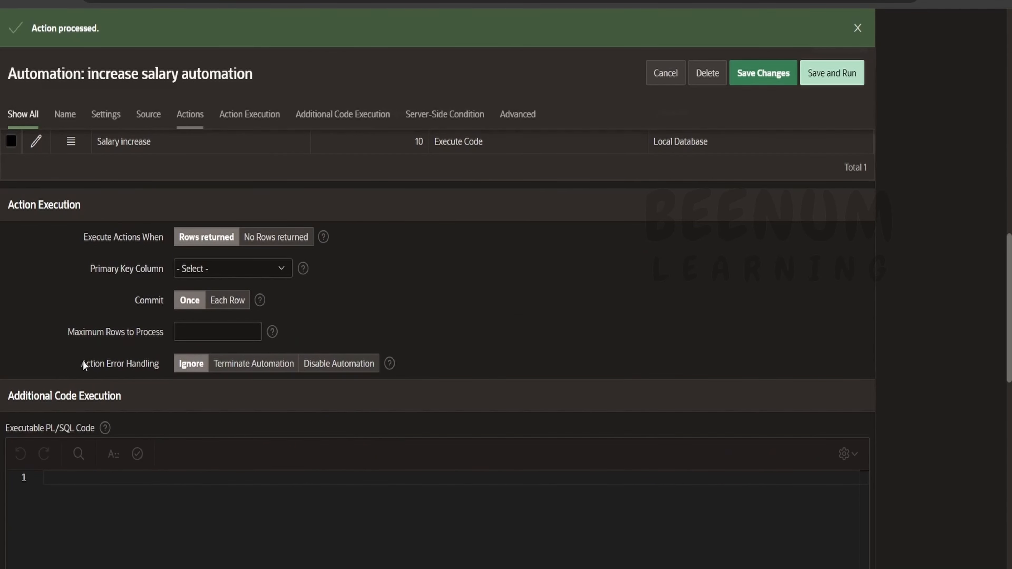
scroll(443, 403, down, 7)
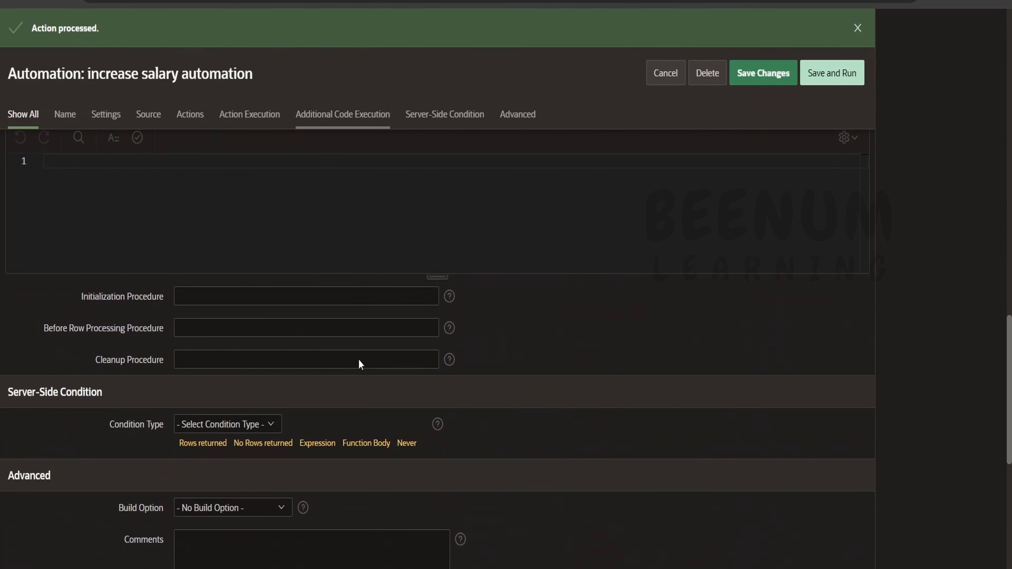
scroll(358, 359, down, 3)
scroll(358, 358, up, 15)
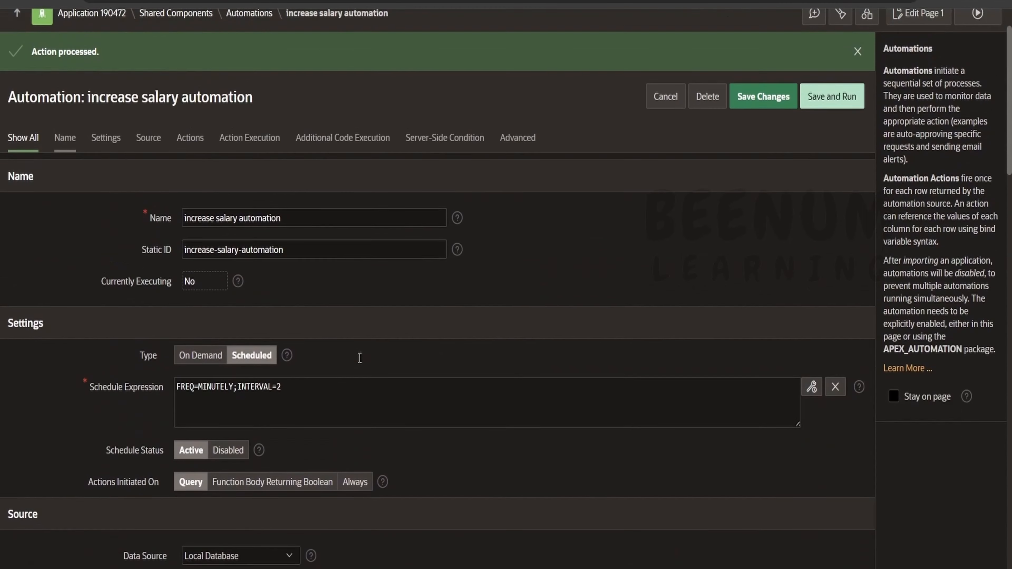
scroll(359, 358, up, 2)
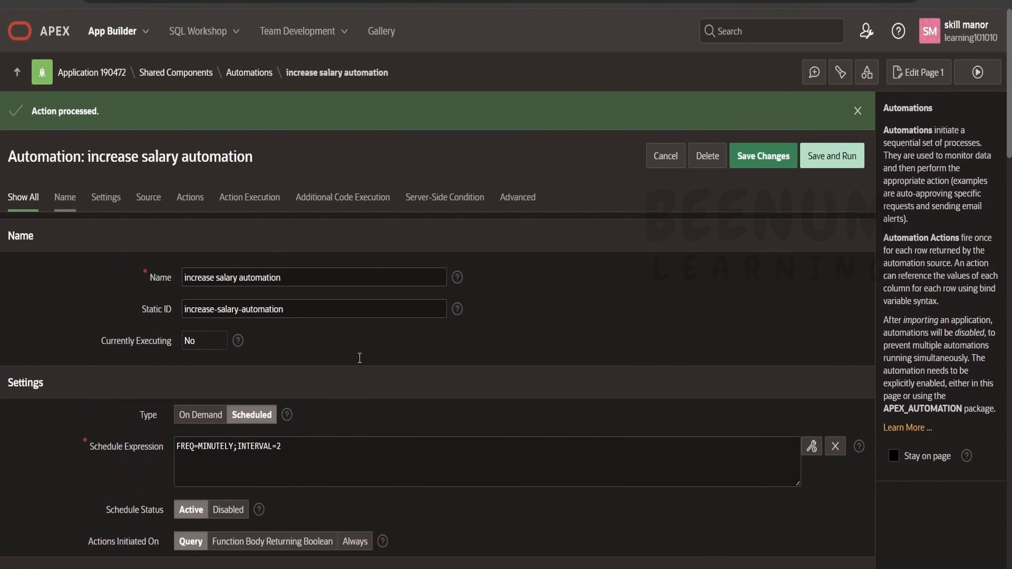
- Save and run the increase salary automation, and check its execution details
click(831, 161)
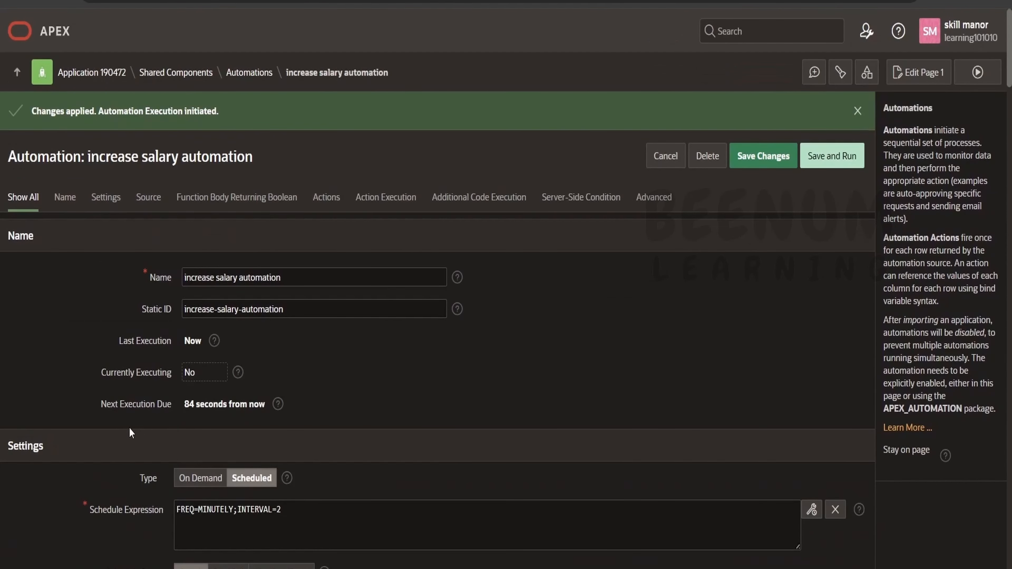
scroll(211, 504, down, 5)
scroll(467, 353, up, 5)
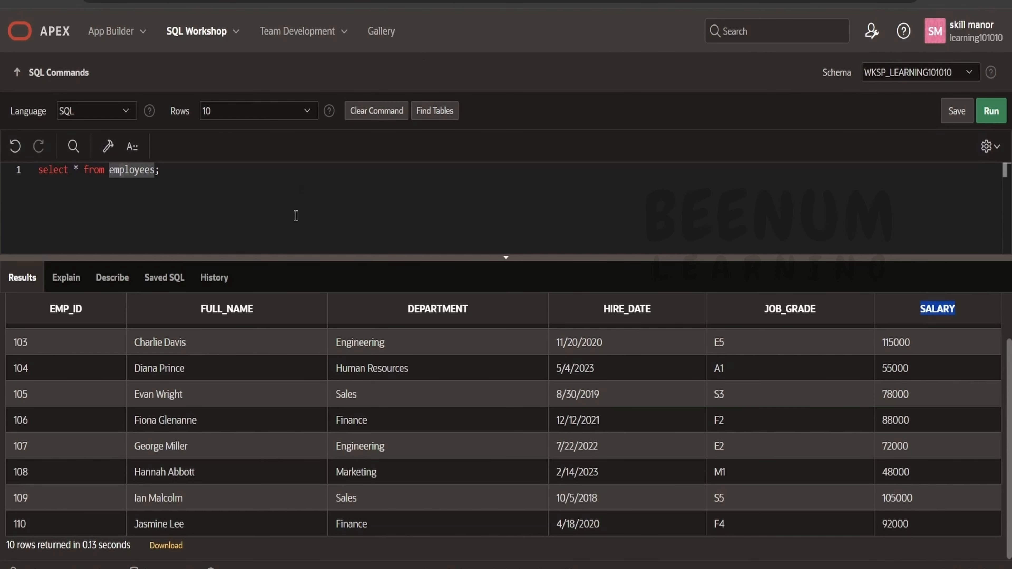
- Check which employees in the SQL Commands results for the employees table earn more than 100000
click(222, 179)
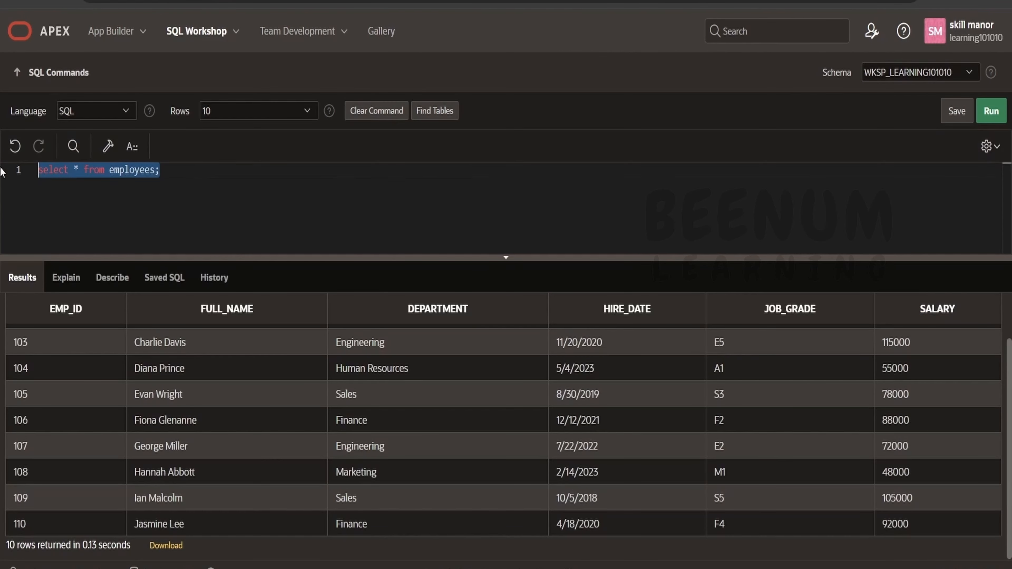
key(ctrl+a)
scroll(881, 382, up, 2)
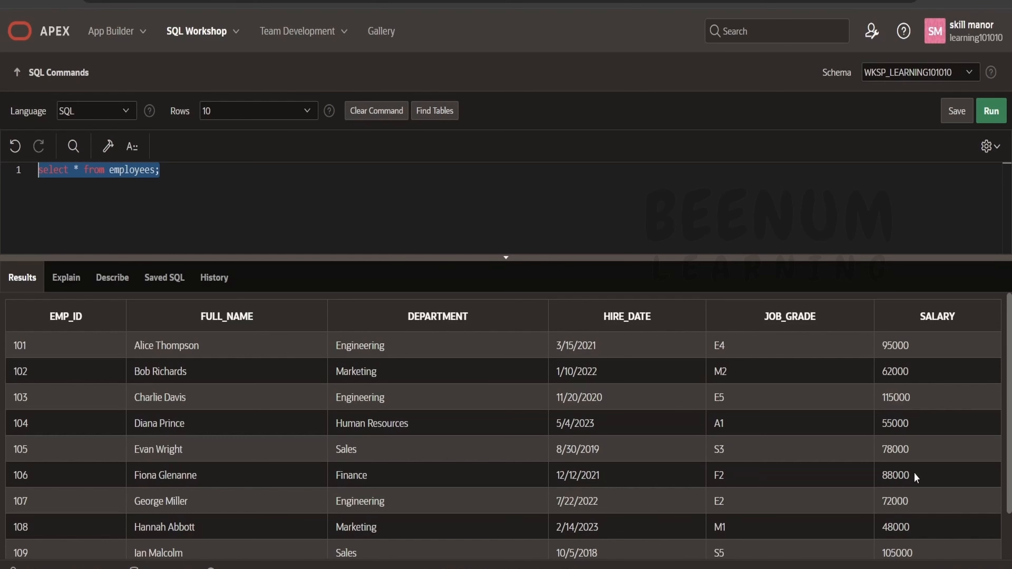
scroll(904, 449, down, 2)
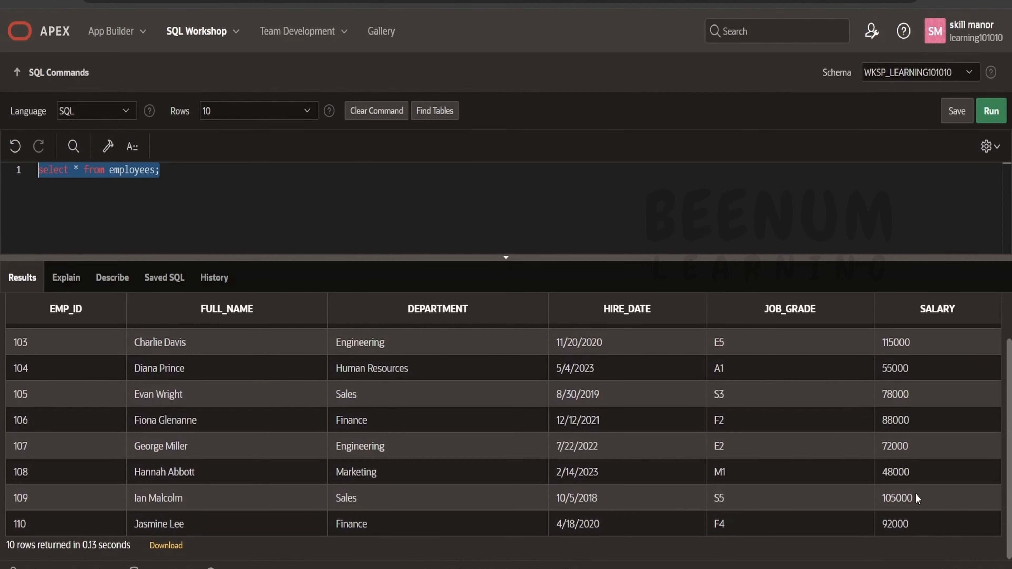
drag(917, 498, 135, 496)
double_click(137, 497)
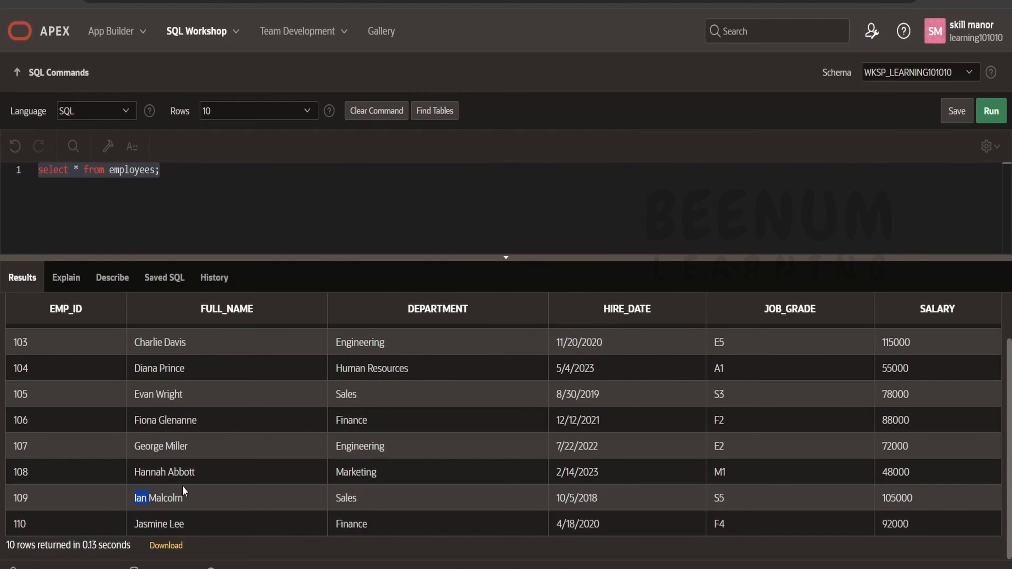
click(164, 340)
triple_click(164, 341)
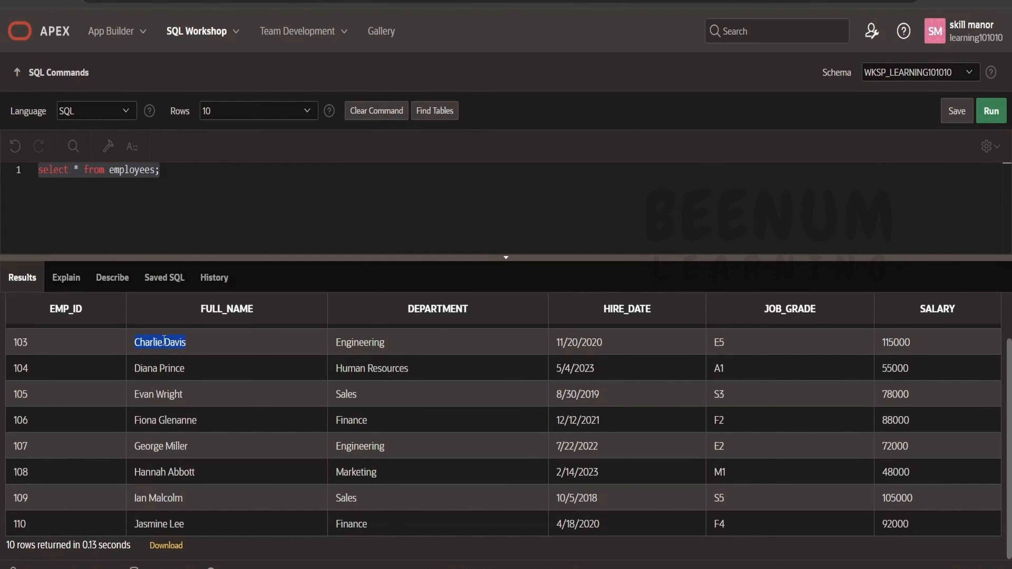
- Rerun select * from employees and compare employee 103's salary with the original value in test01.sql in VS Code
click(991, 111)
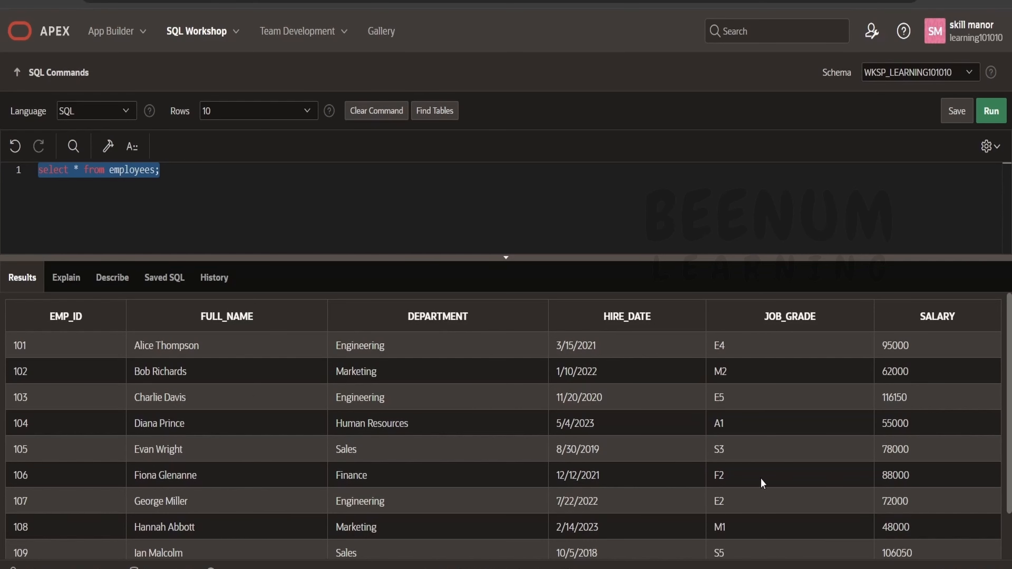
double_click(896, 395)
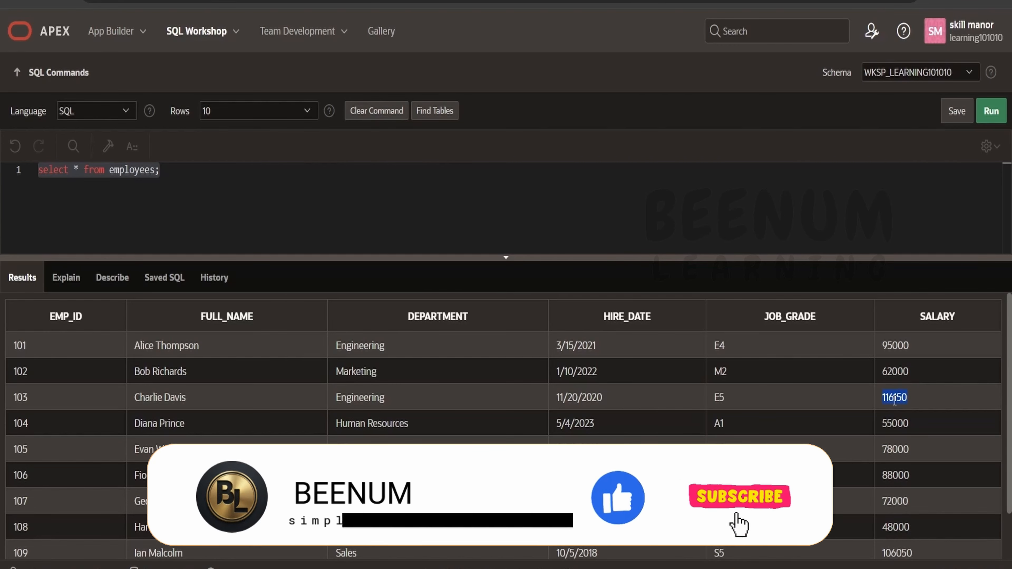
scroll(554, 280, up, 4)
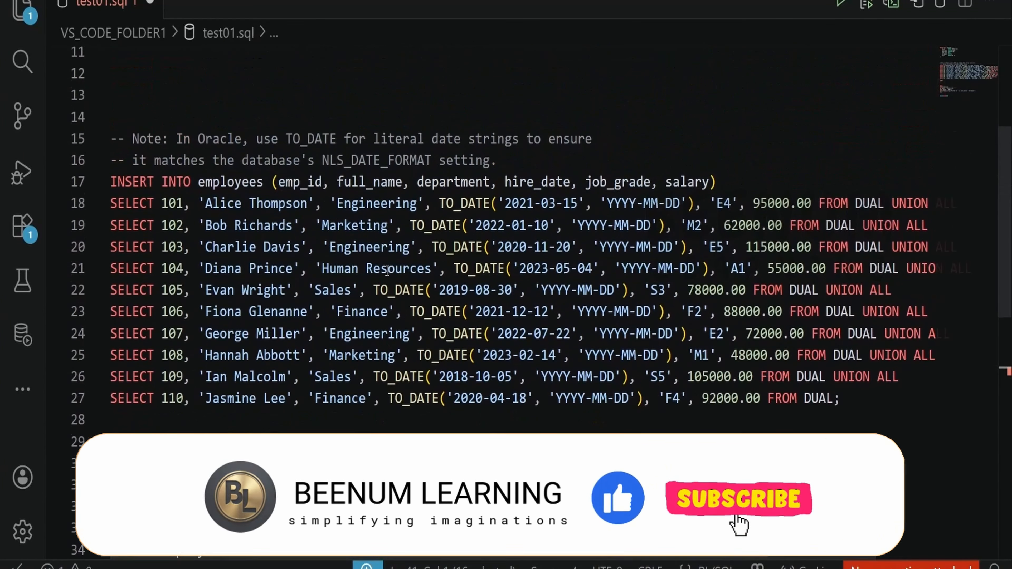
double_click(769, 287)
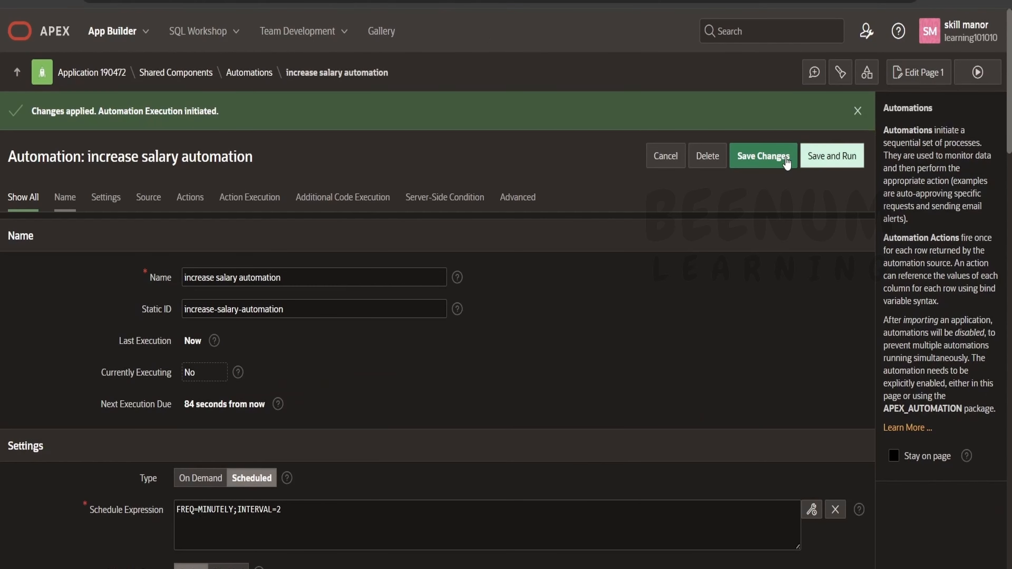
- Save the automation in APEX and open the log messages of its run from the Execution Log
click(741, 157)
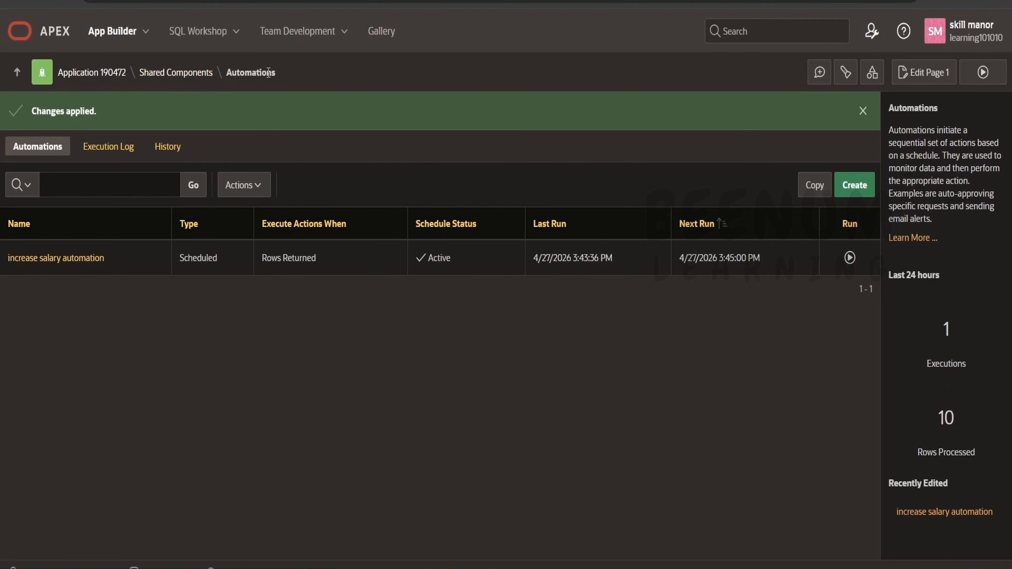
click(108, 151)
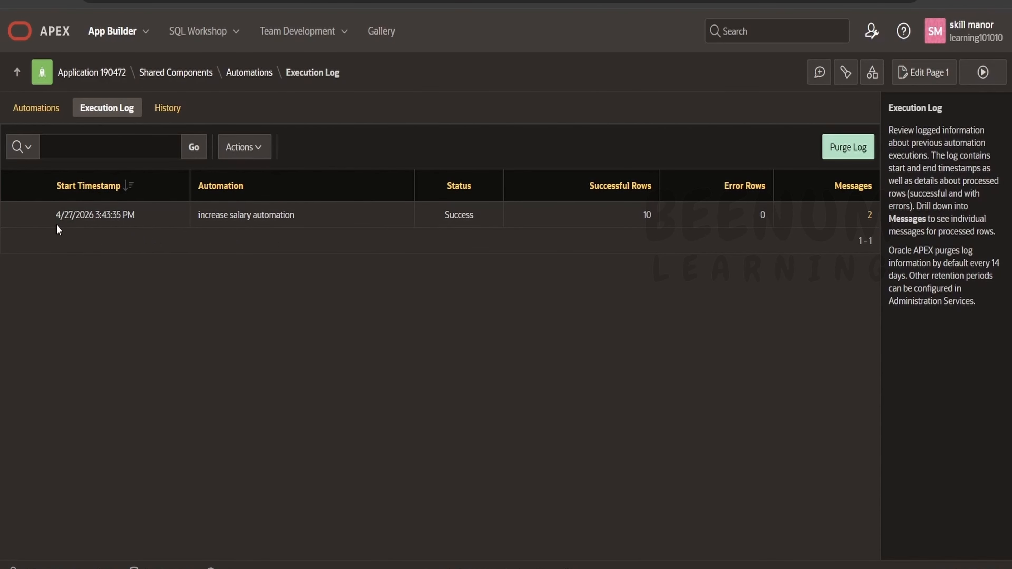
drag(51, 218, 155, 214)
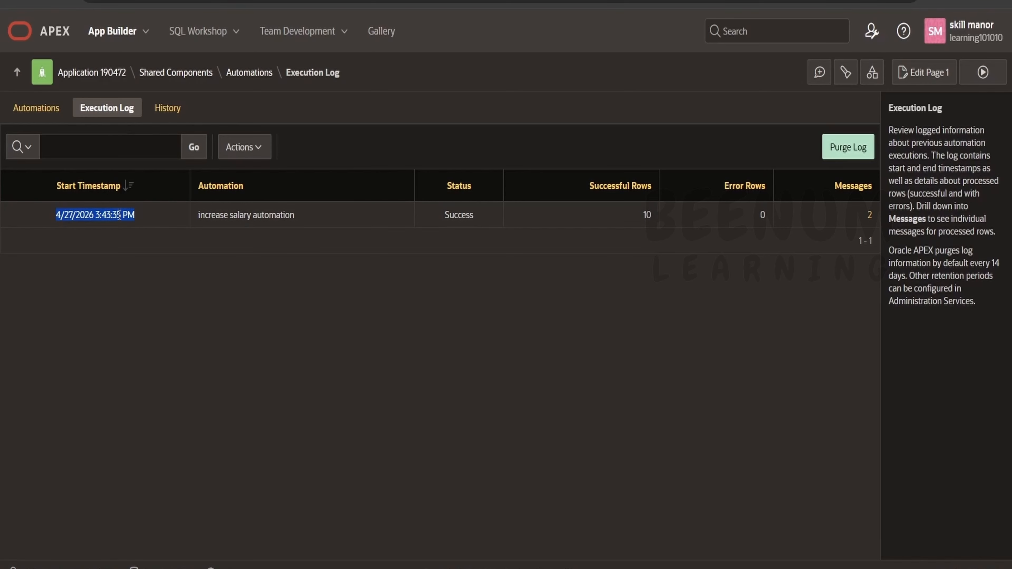
click(870, 217)
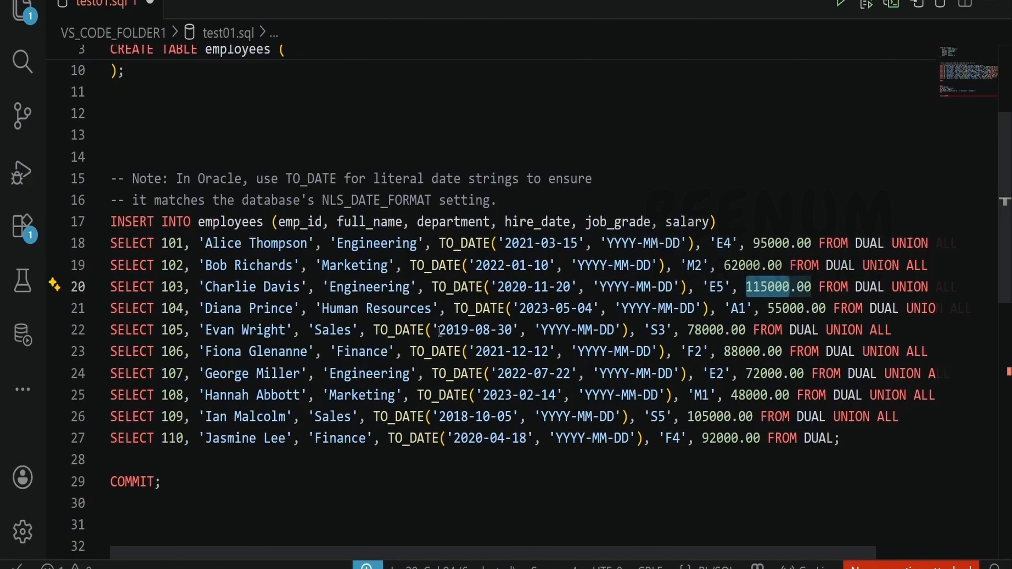
- Compare the apex_automation.log_info line in test01.sql with the salary increase messages logged in APEX
scroll(505, 316, down, 6)
drag(635, 220, 89, 208)
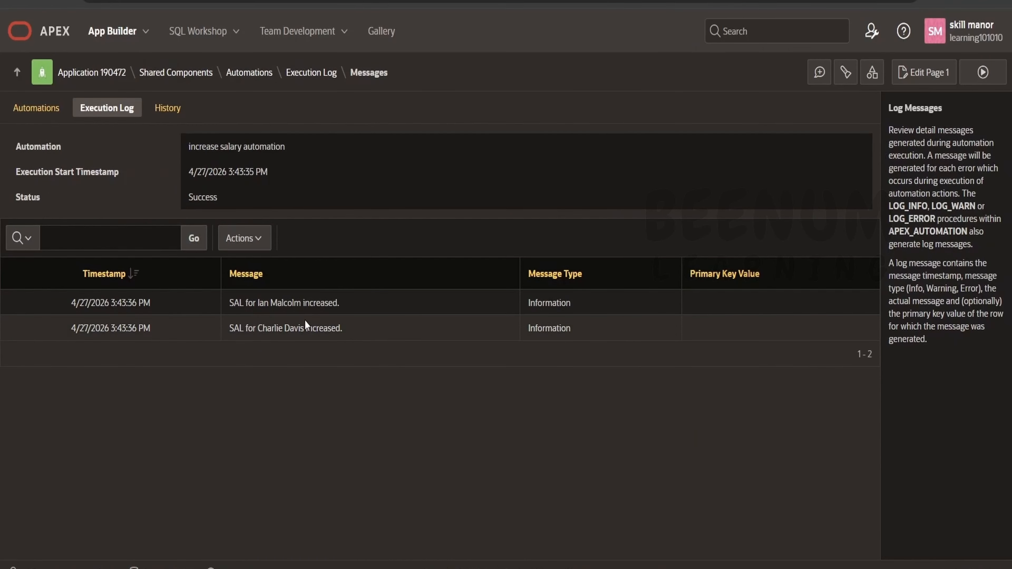
drag(358, 306, 224, 311)
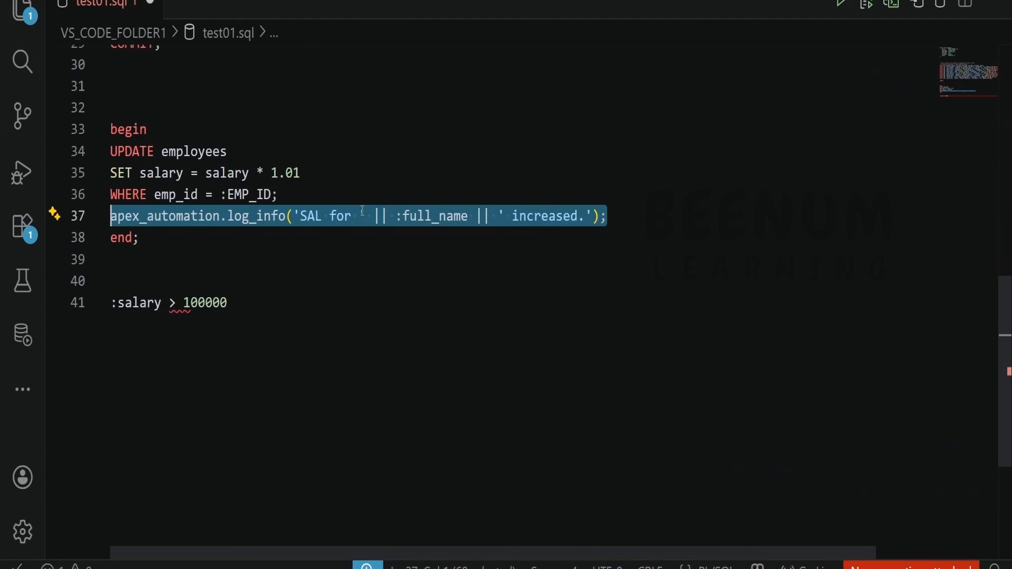
- Extend the apex_automation.log_info message on line 37 of test01.sql with ' - ' and :salary, concatenated between :full_name and ' increased.'
click(360, 215)
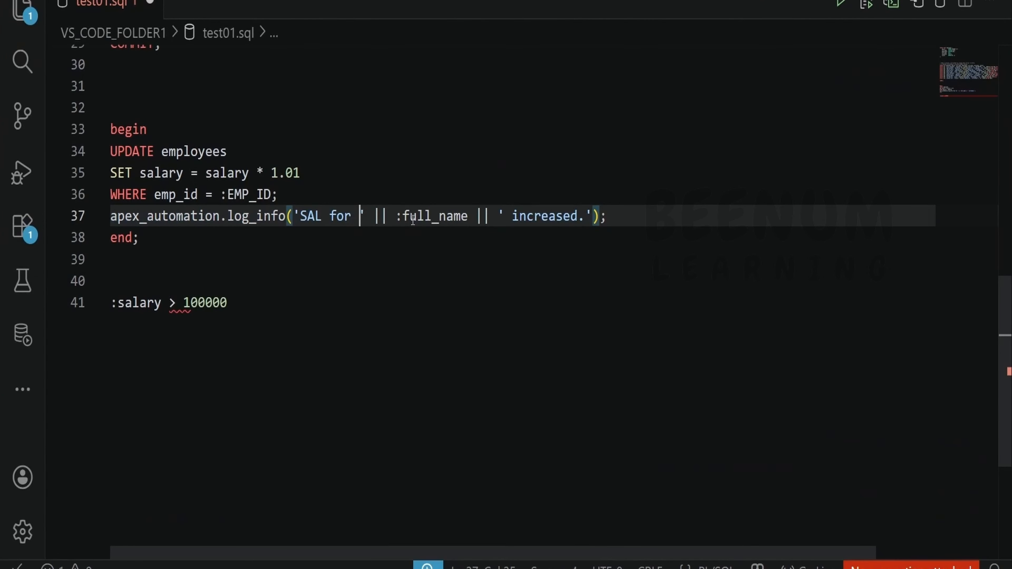
click(496, 214)
text(' - )
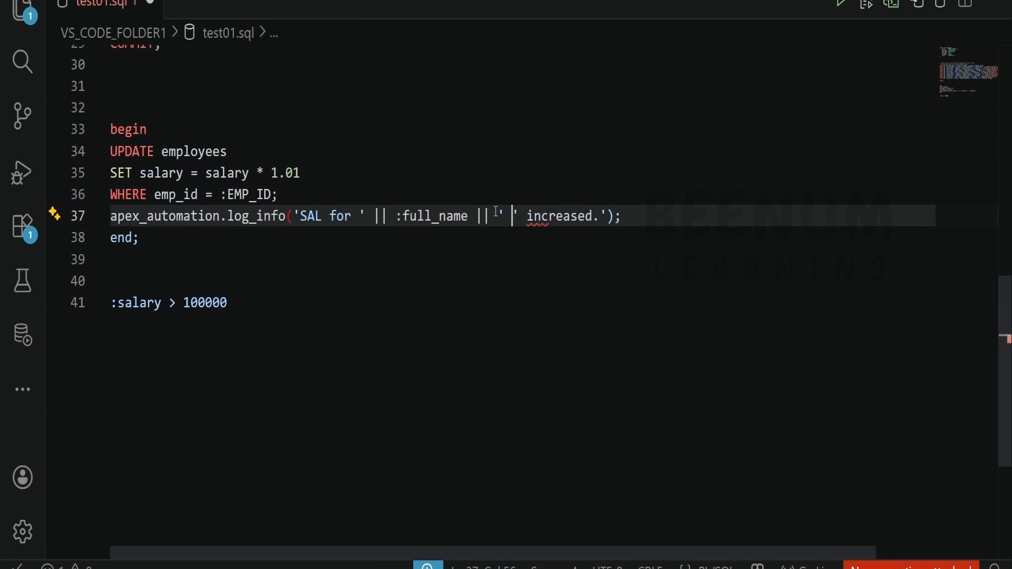
text(' || )
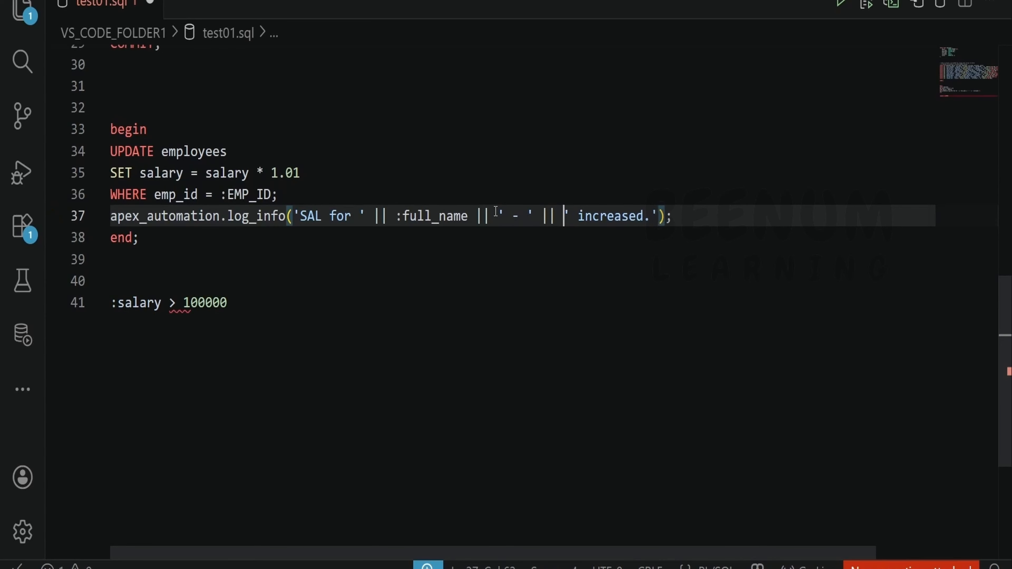
text(||)
key(Left)
key(Left)
key(Left)
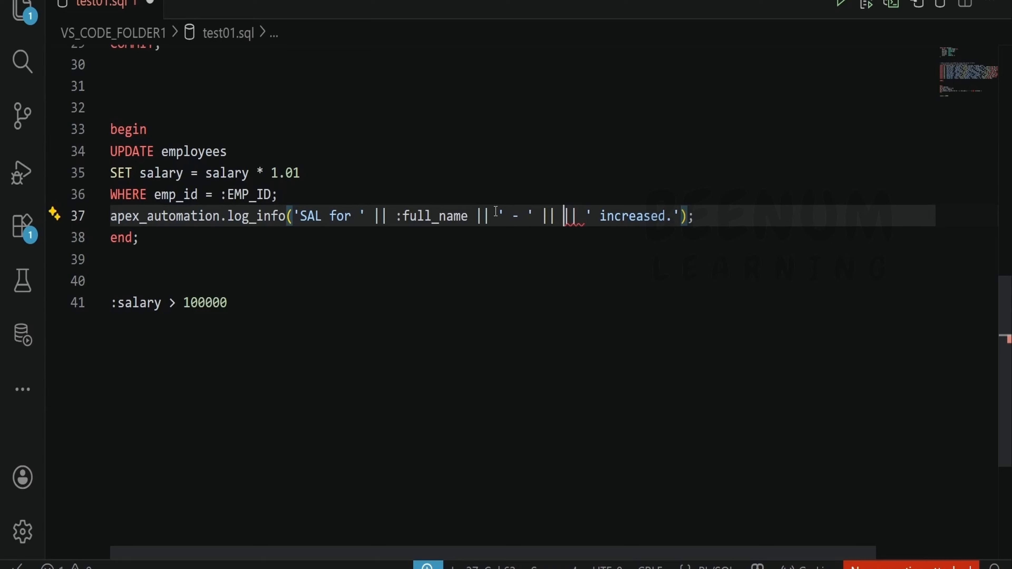
text(: )
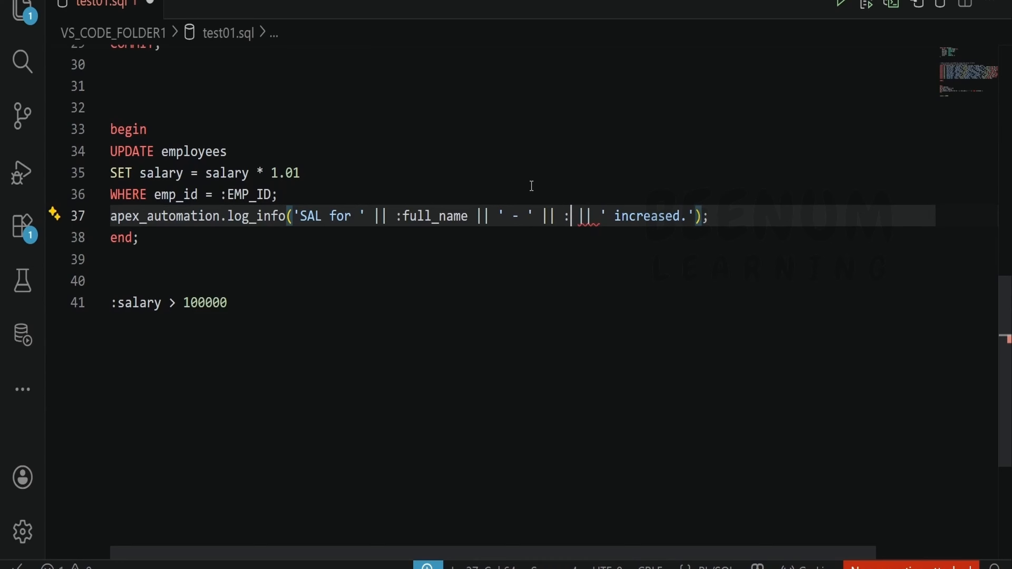
text(salary)
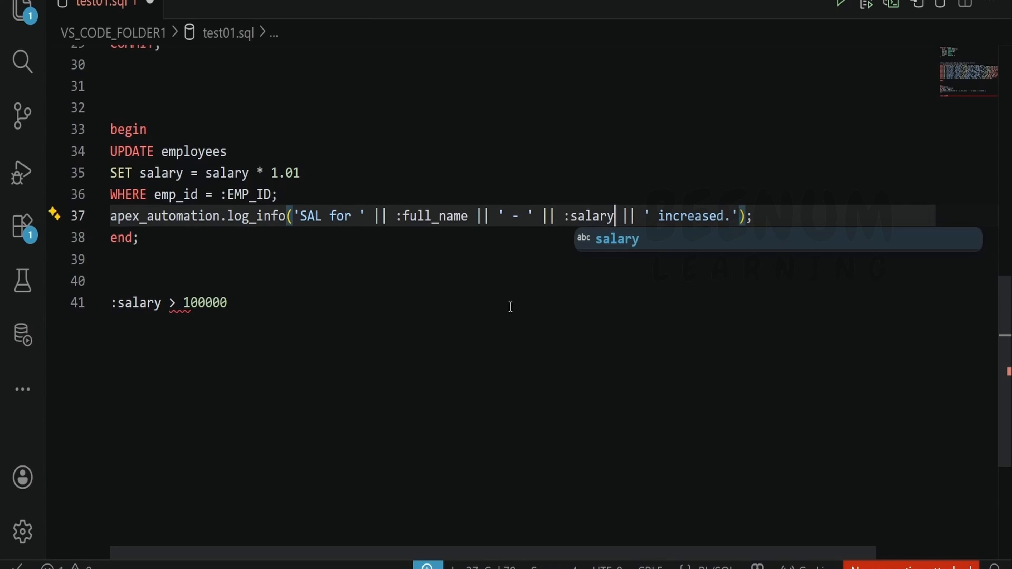
click(530, 199)
- Compare the bind variables in the test01.sql block with the SALARY, FULL_NAME and EMP_ID columns of the employees query results in APEX
double_click(430, 219)
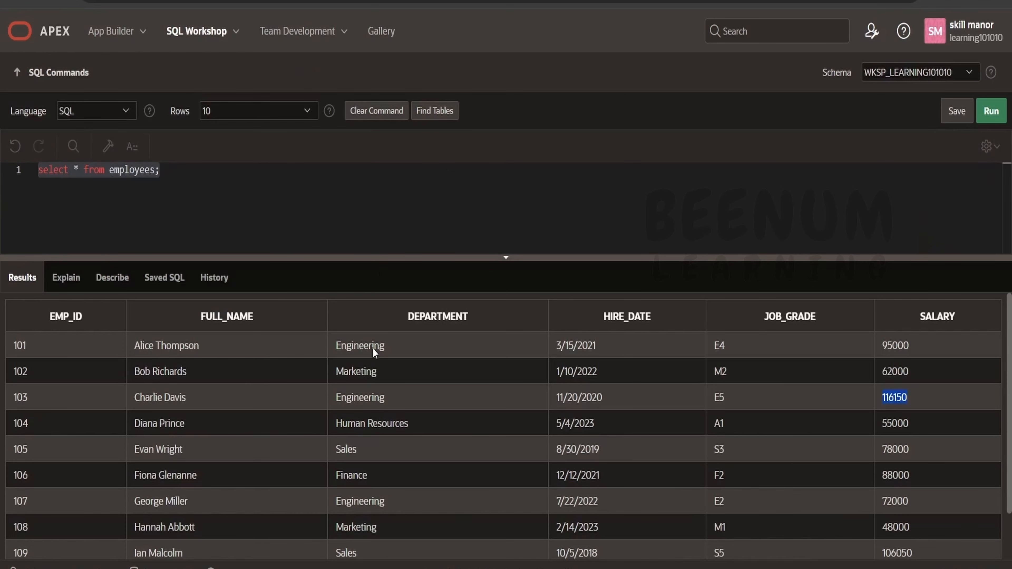
double_click(939, 316)
double_click(227, 316)
double_click(69, 326)
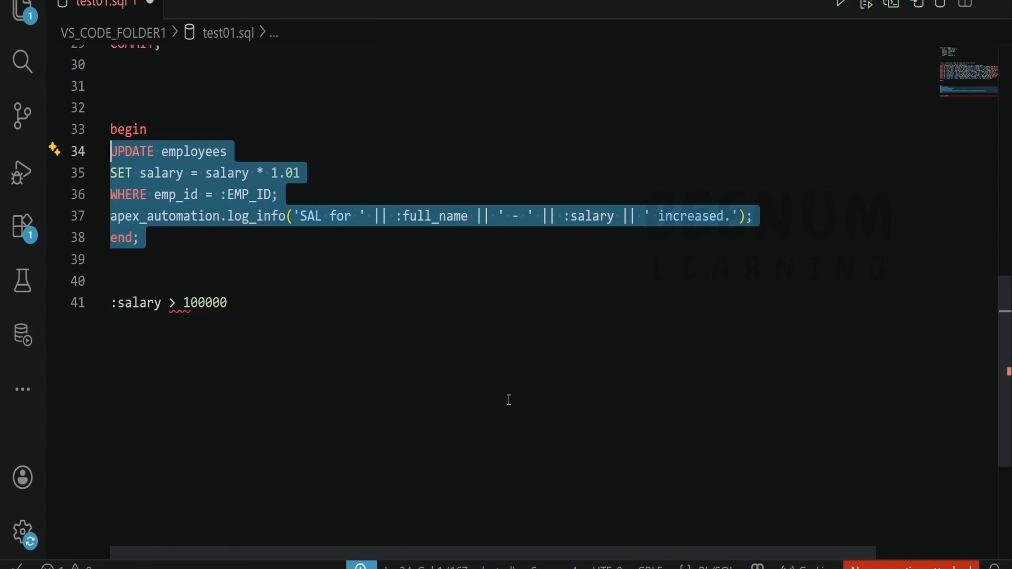
click(373, 237)
drag(757, 217, 110, 218)
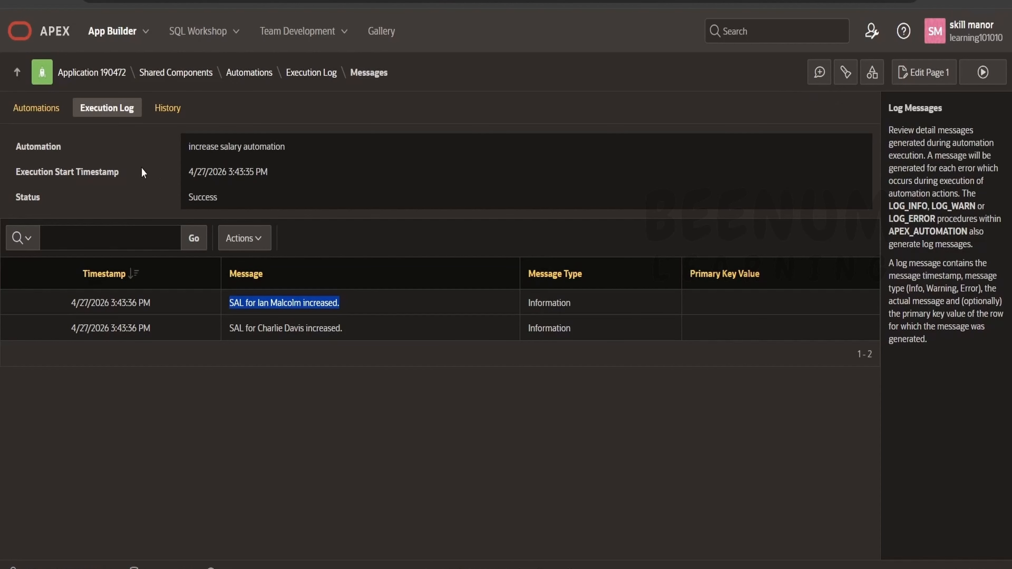
- Return to the automation Execution Log in APEX and open the messages of the latest increase salary automation run
click(61, 113)
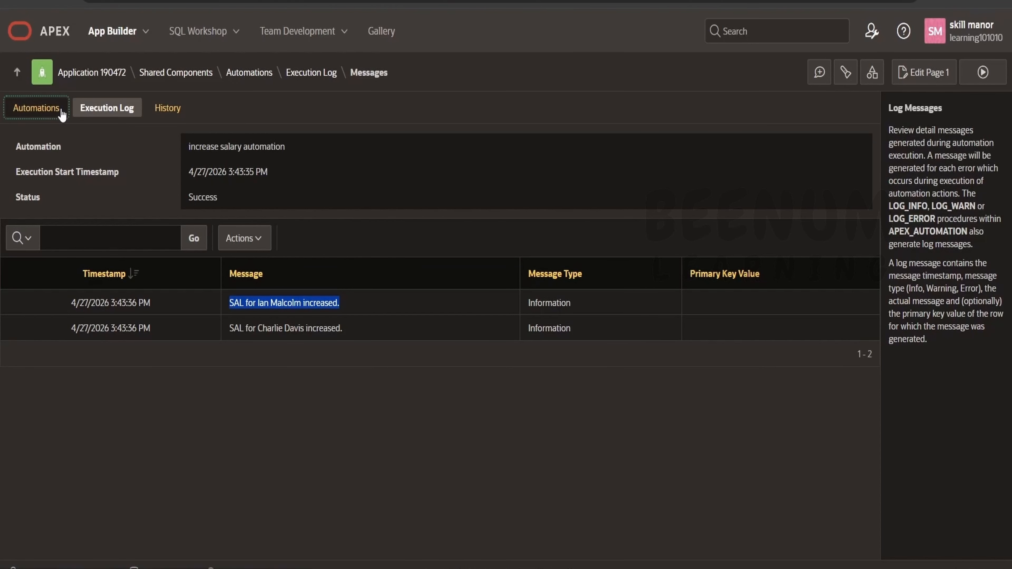
click(125, 104)
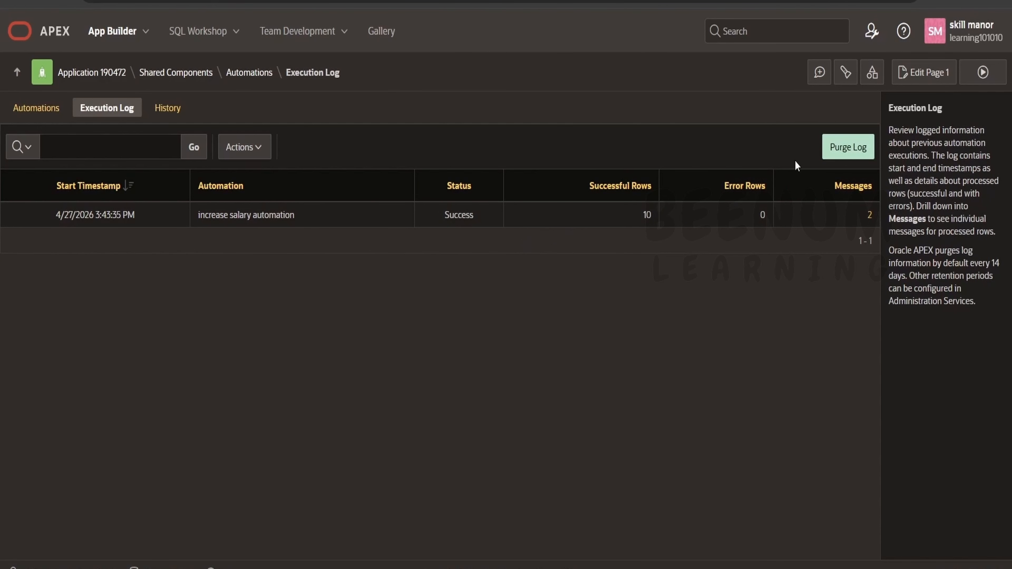
right_click(247, 18)
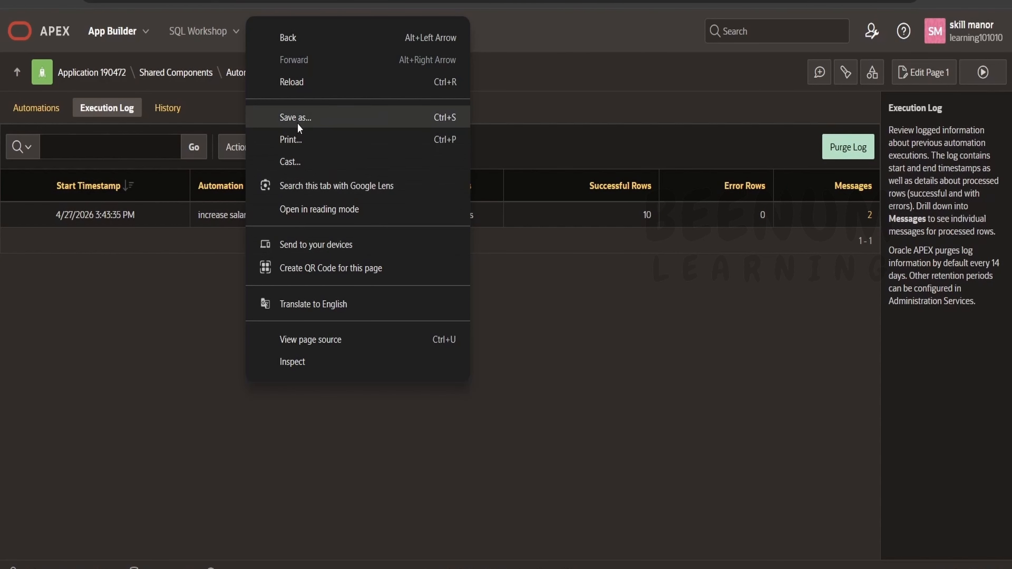
click(143, 422)
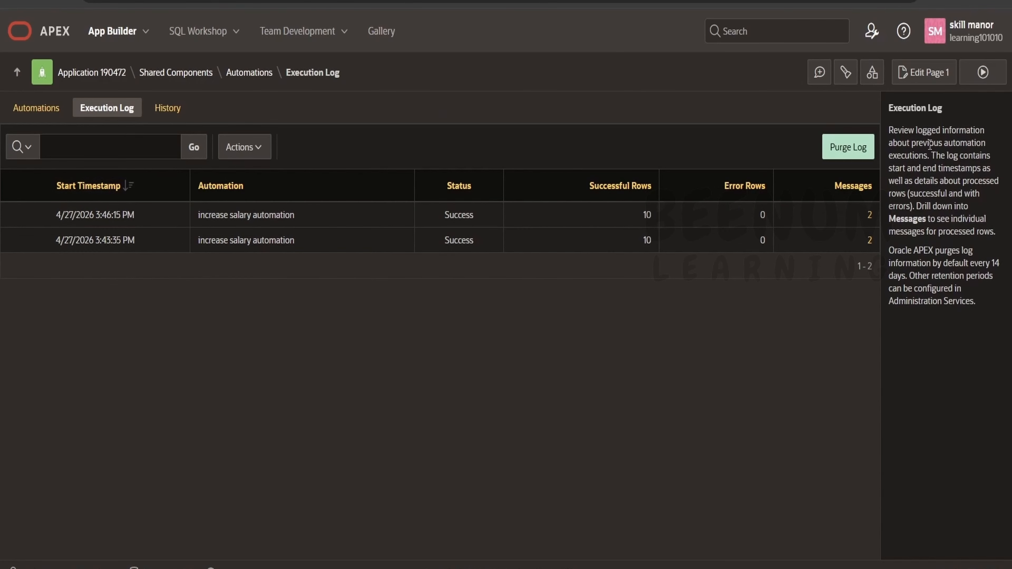
click(869, 216)
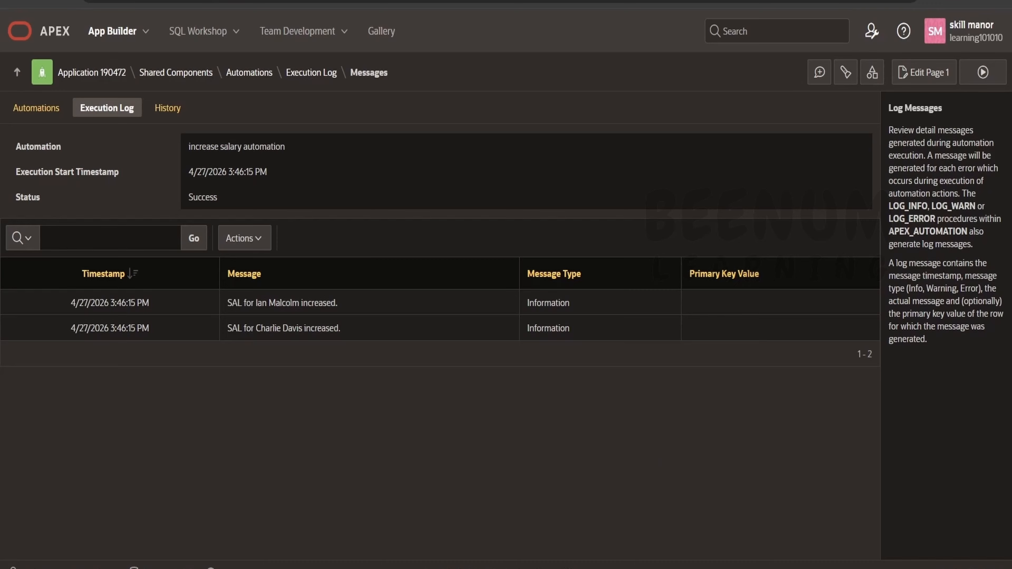
- Compare the :full_name and :salary expression in test01.sql with the logged messages, and view the automations' modification history in APEX
key(alt+Tab)
click(341, 313)
drag(630, 215, 388, 215)
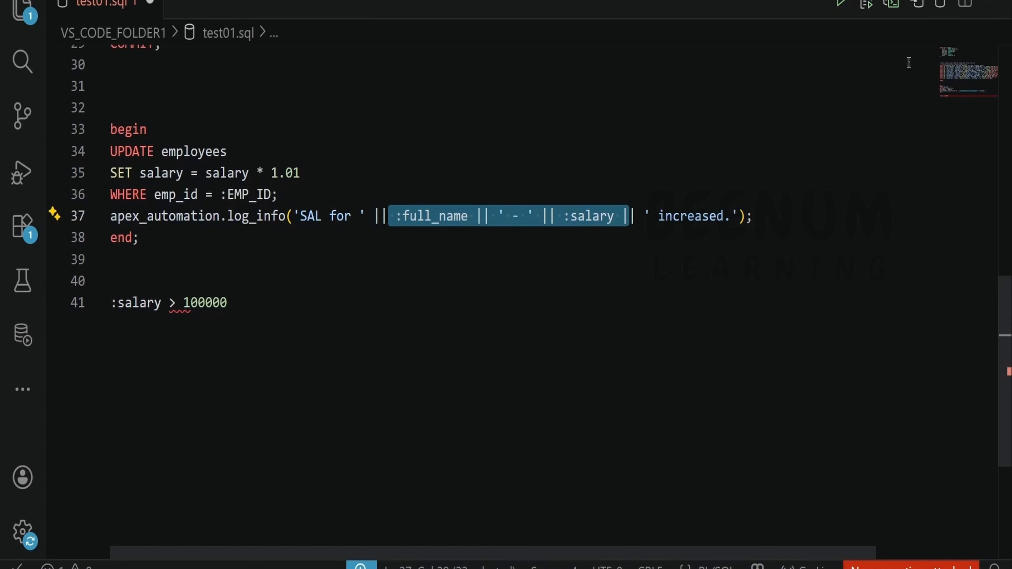
key(alt+Tab)
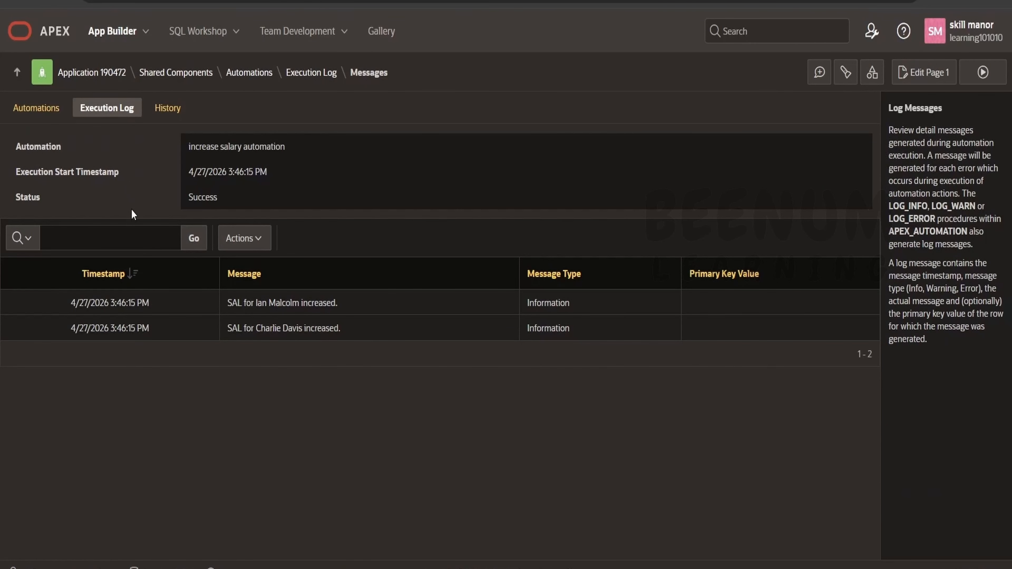
click(168, 118)
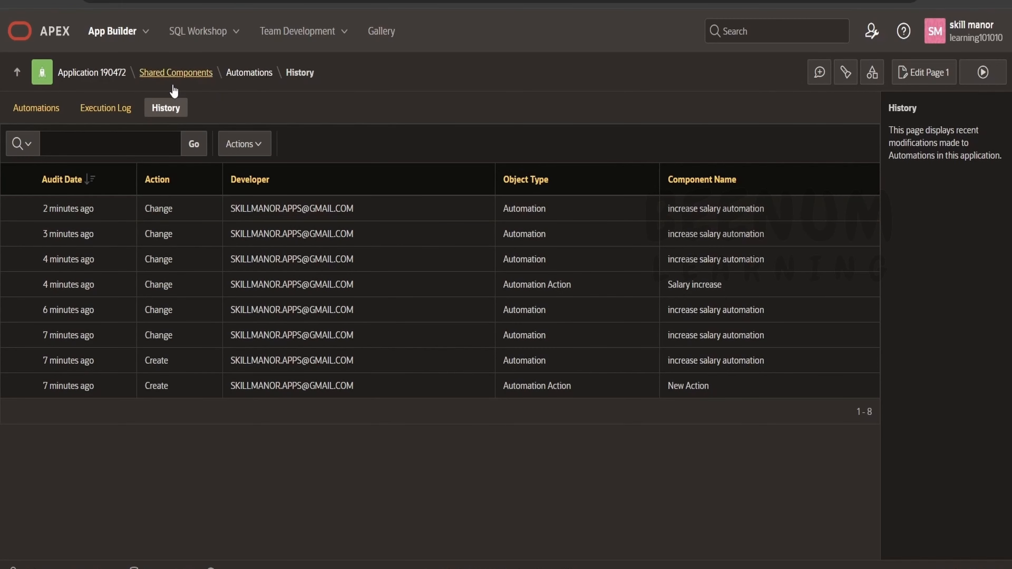
- Purge all execution log entries for the increase salary automation
click(107, 110)
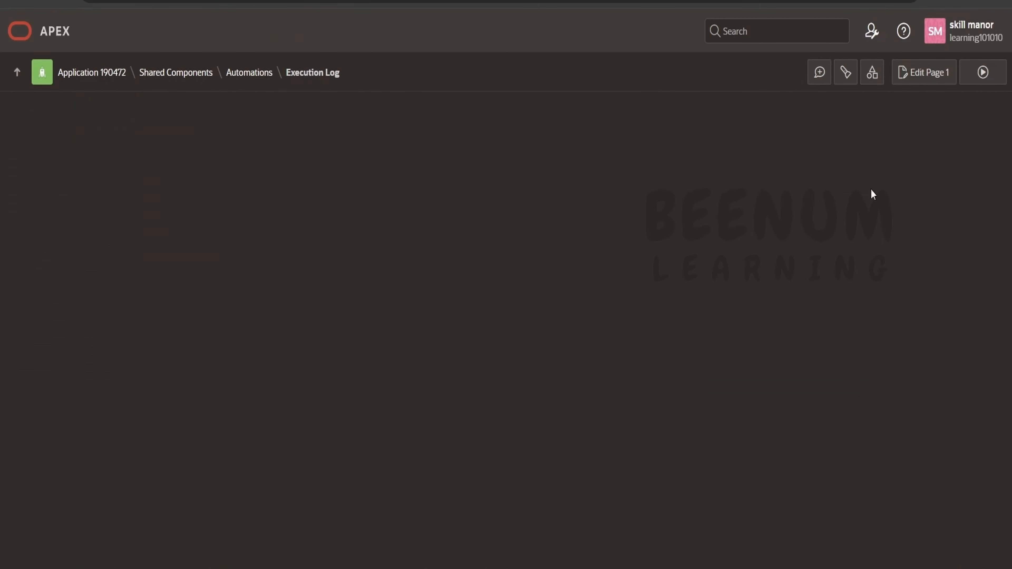
click(852, 150)
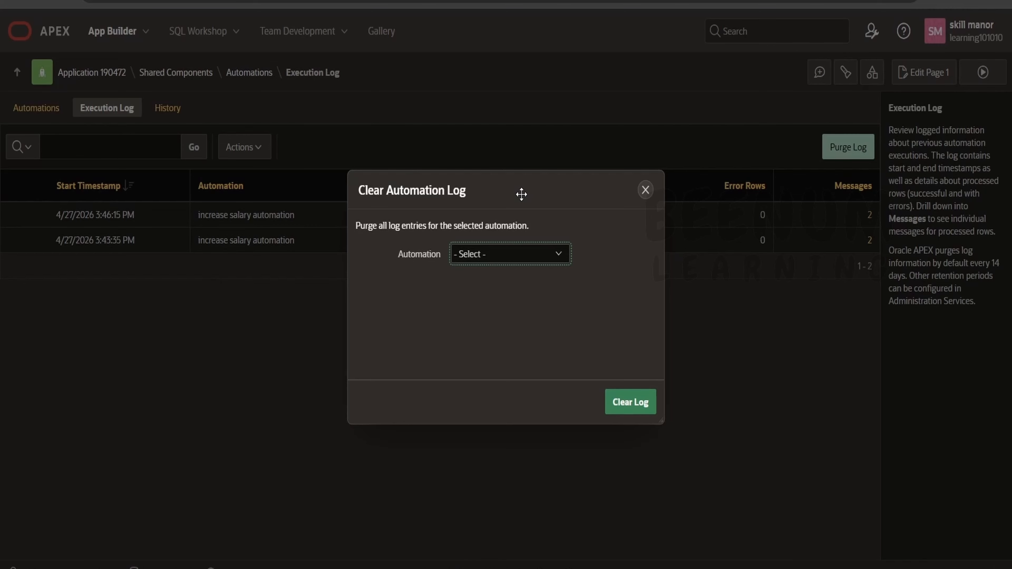
click(502, 251)
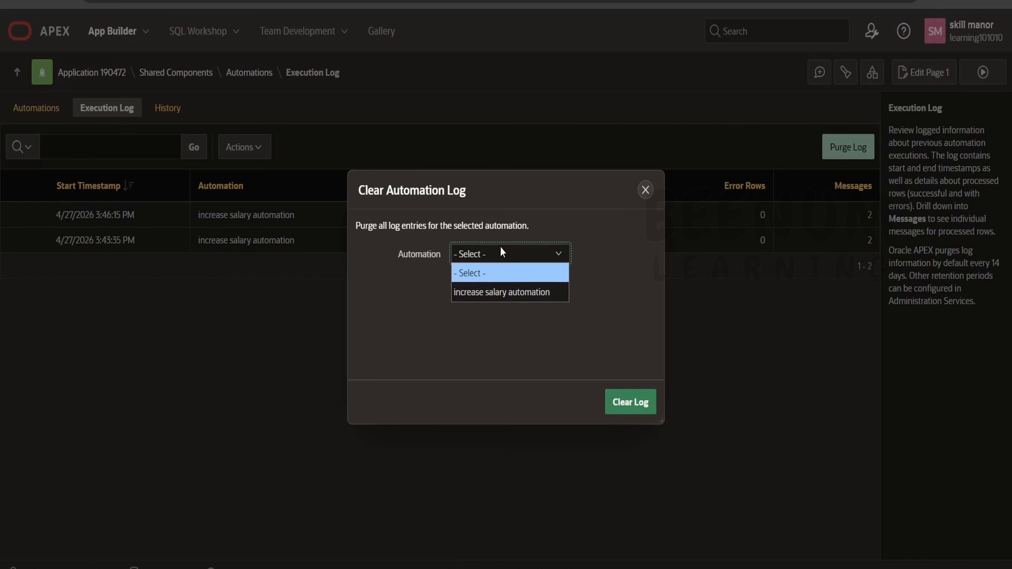
click(496, 290)
click(638, 402)
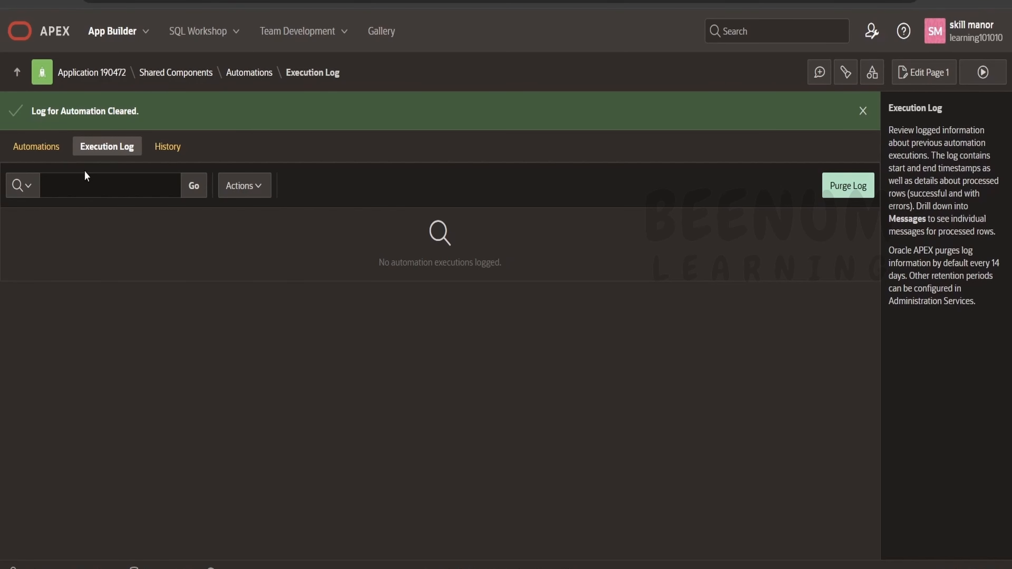
- Set the schedule status of the increase salary automation to Disabled and save the changes
click(36, 146)
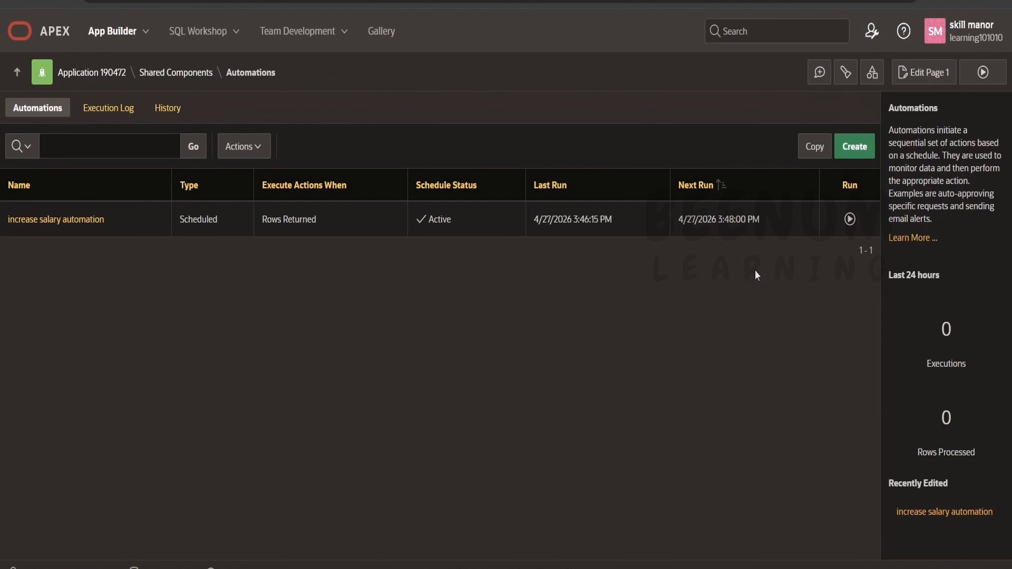
click(84, 226)
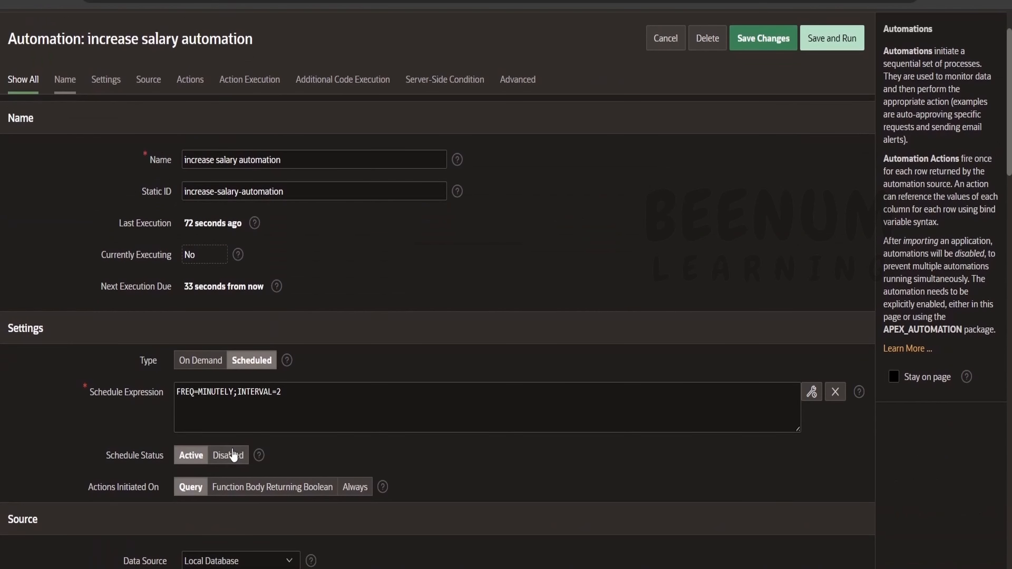
click(229, 455)
scroll(398, 319, up, 2)
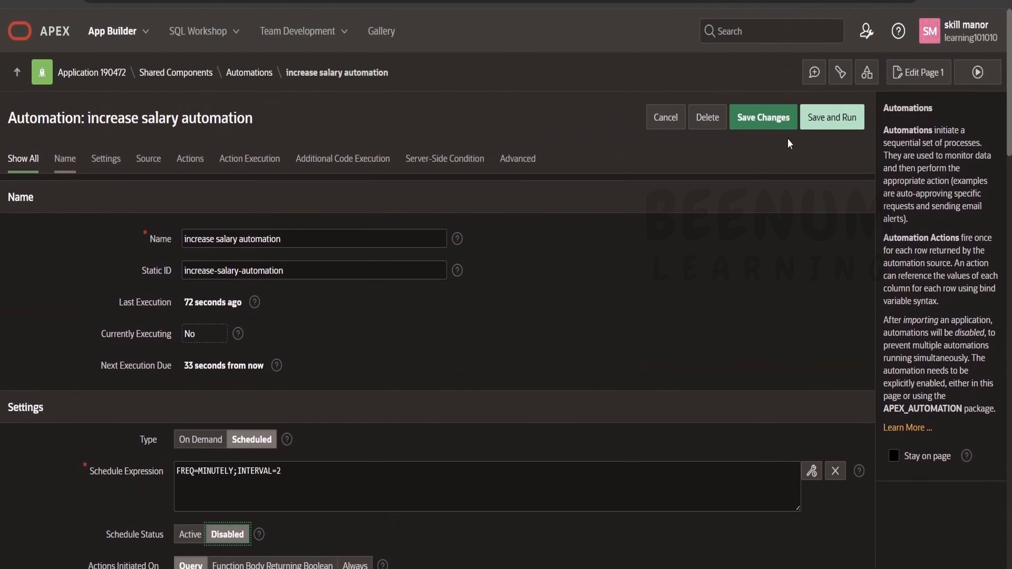
click(766, 124)
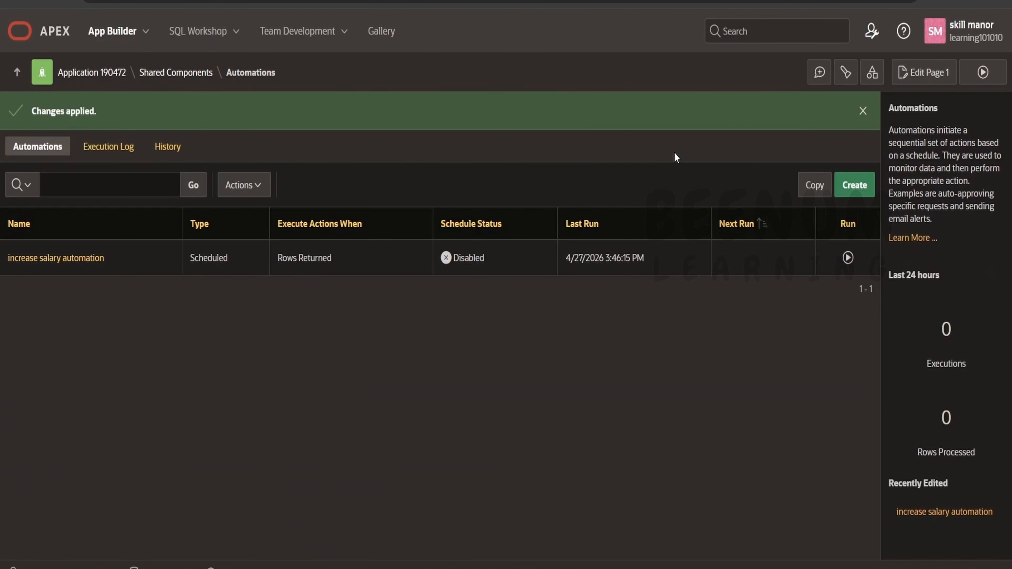
- Delete the increase salary automation from the application
click(67, 261)
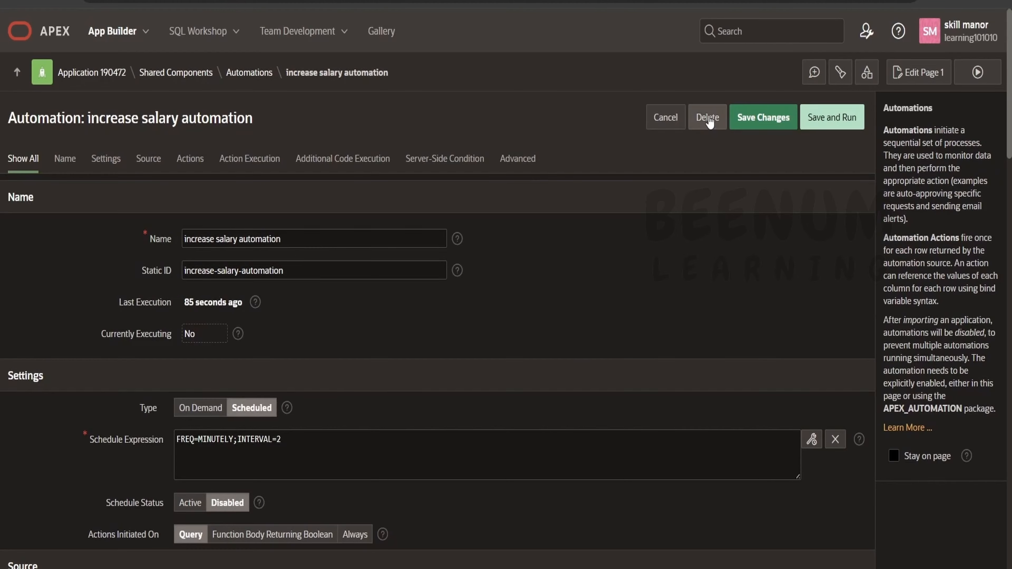
click(708, 117)
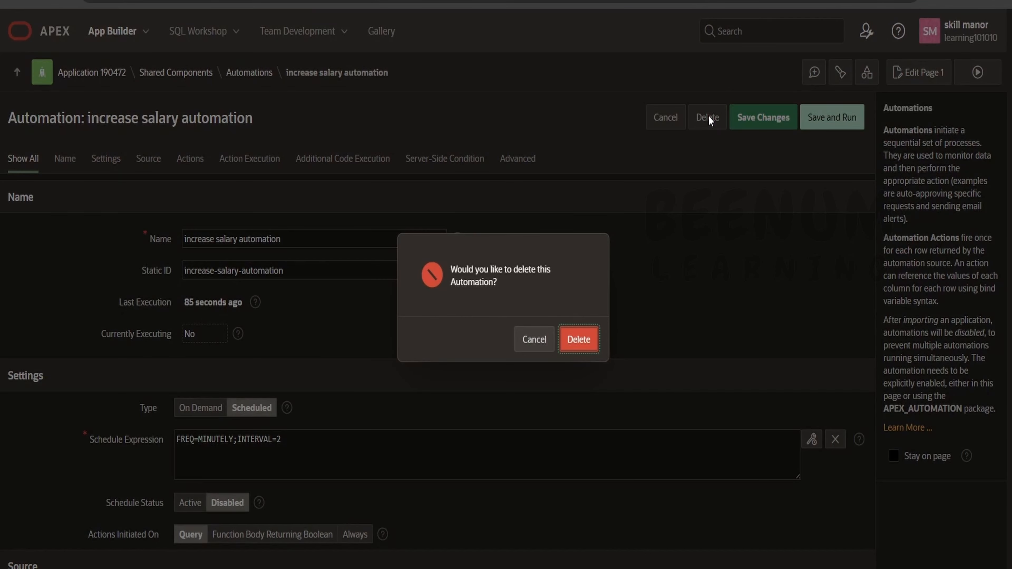
click(583, 340)
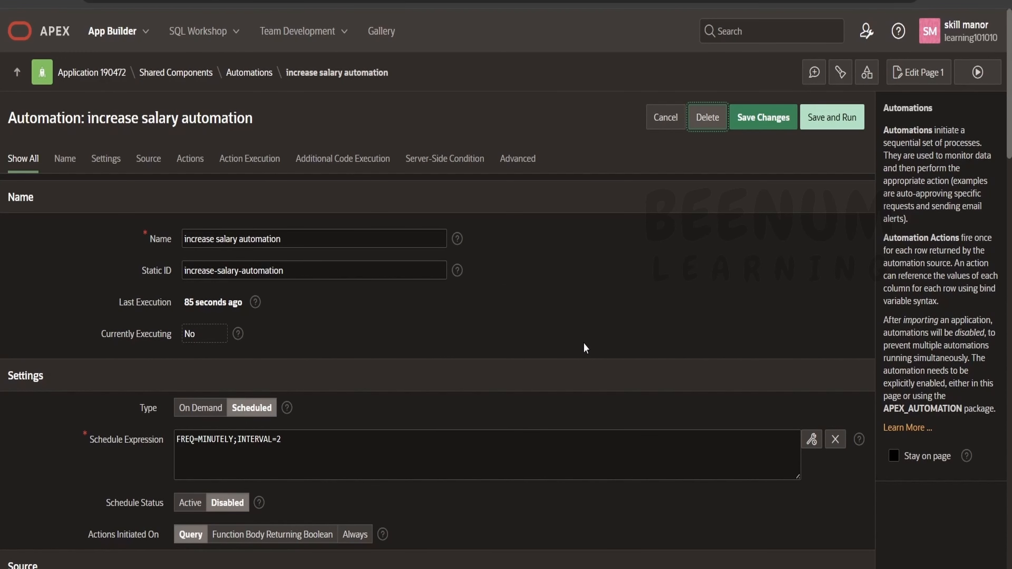